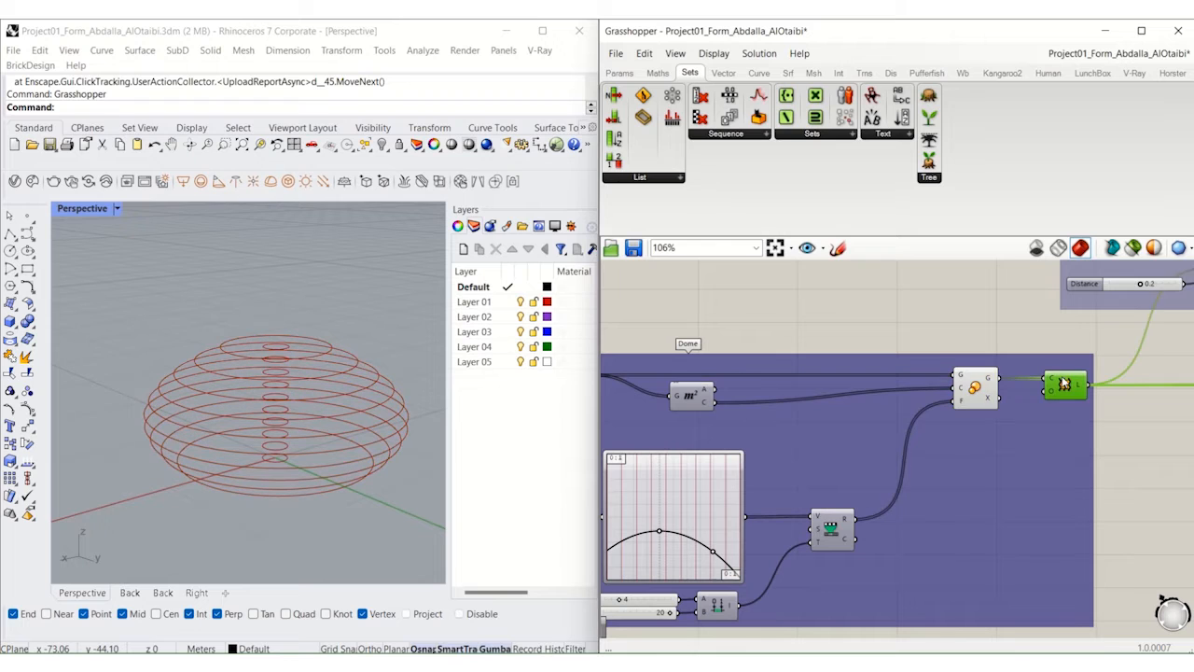
Step: Turn on the preview of the Loft surface at the end of the Dome group
middle_click(1068, 390)
left_click(1091, 363)
right_click_drag(1059, 395, 997, 406)
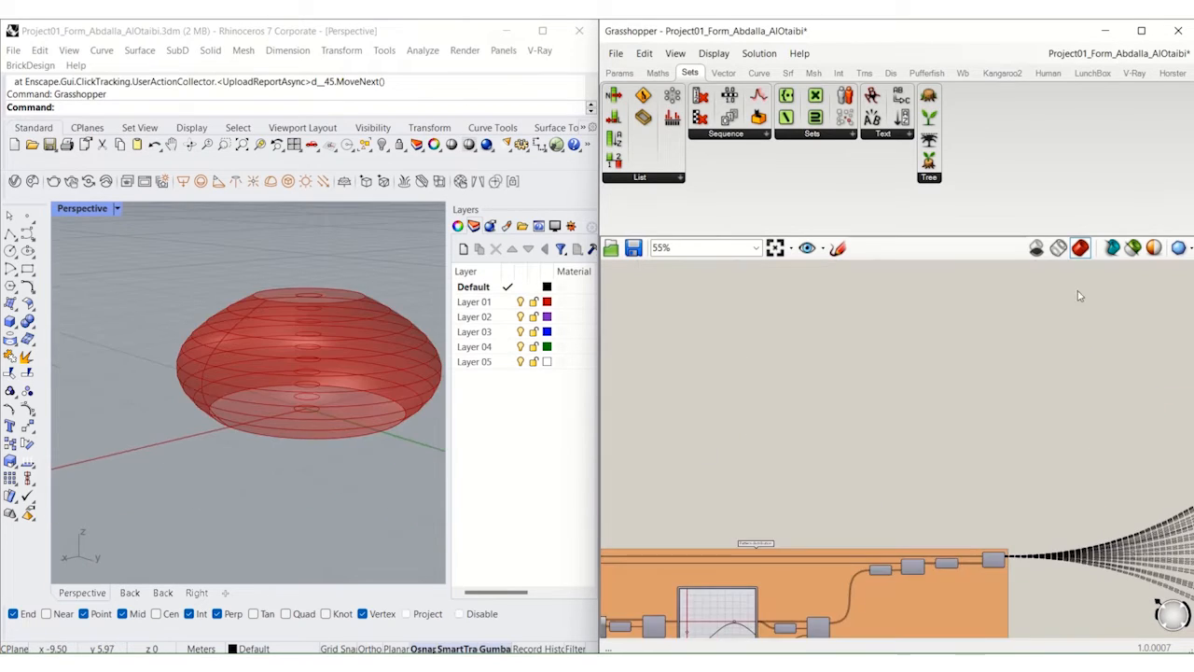
Step: Select the List Item fed by index 14 to highlight the curve it picks at the dome's top
right_click_drag(1079, 294, 686, 478)
right_click_drag(887, 417, 681, 518)
right_click_drag(1036, 355, 672, 500)
right_click_drag(943, 354, 732, 437)
scroll(798, 386, "up", 2)
scroll(798, 386, "up", 2)
left_click(802, 378)
scroll(802, 378, "up", 3)
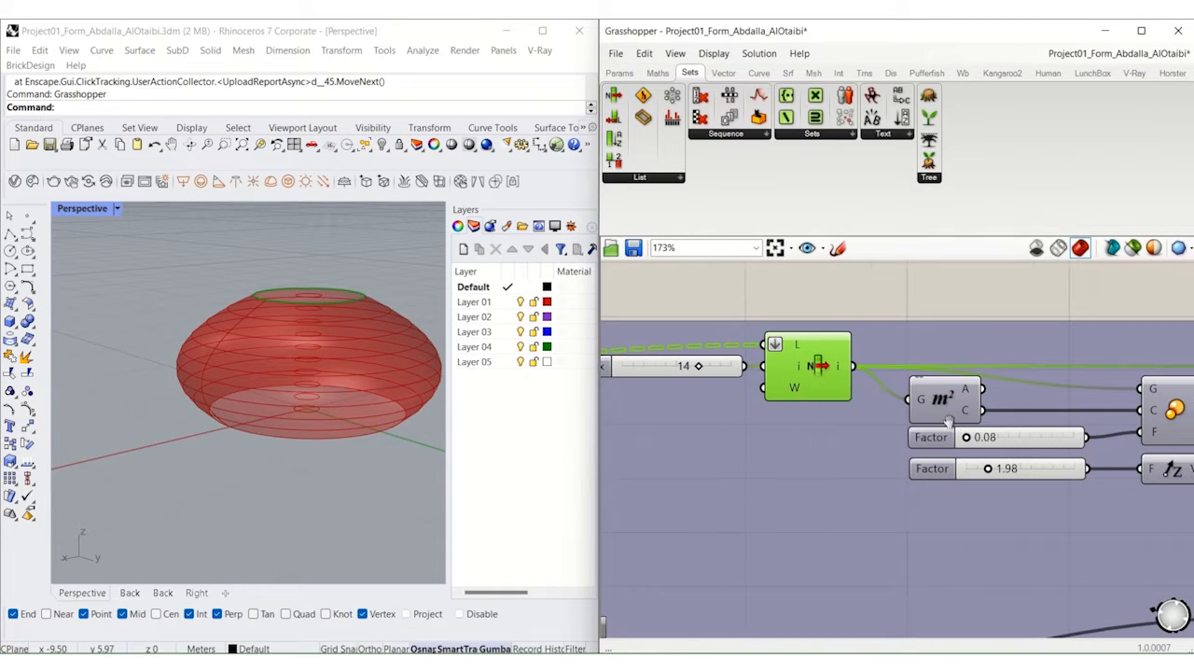
Step: Turn on the preview of the Loft that forms the pointed cap above the dome
right_click_drag(975, 427, 685, 422)
right_click_drag(903, 422, 773, 424)
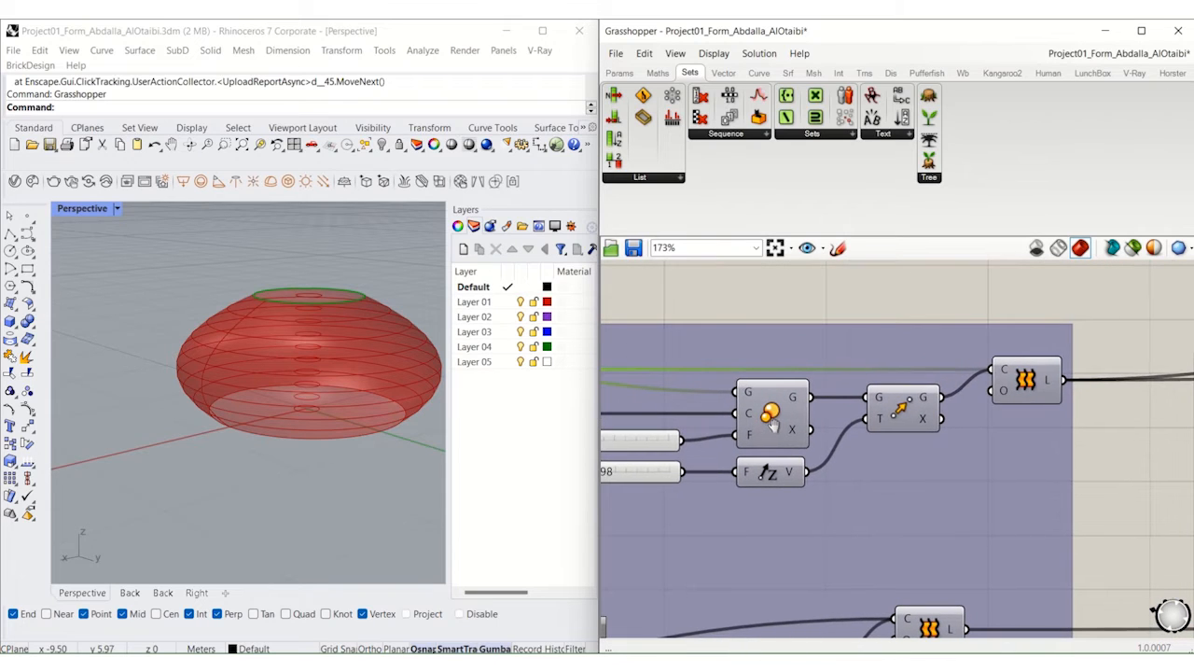
left_click(1012, 394)
scroll(1031, 369, "down", 3)
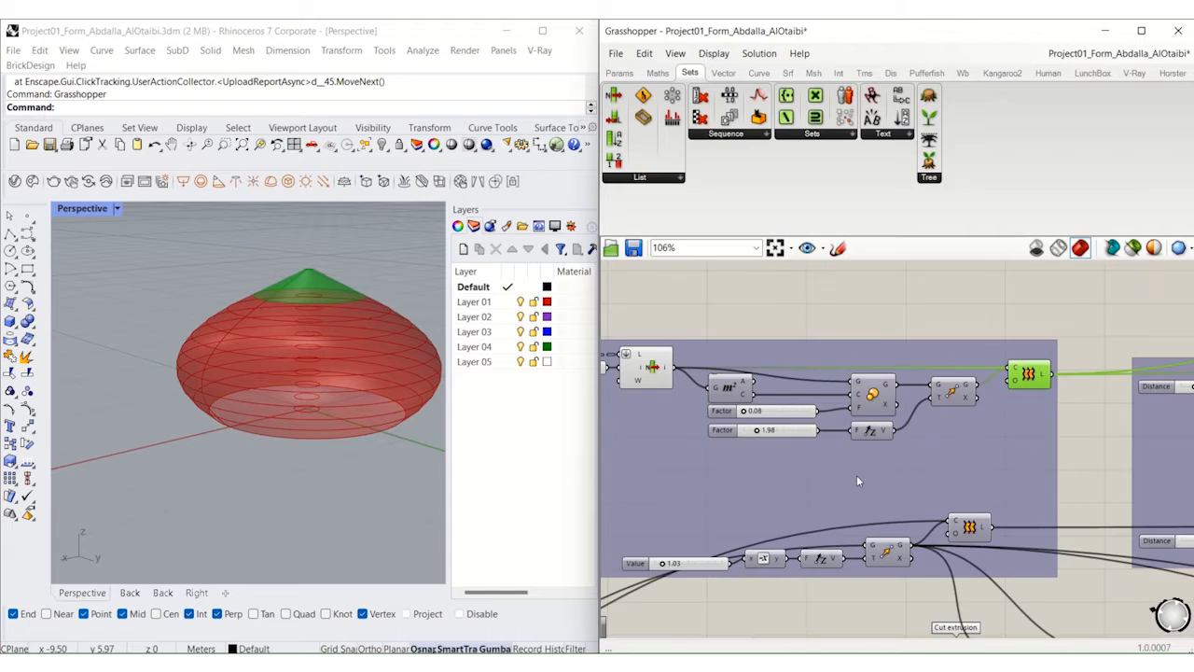
Step: Turn on the preview of the lower Loft that forms the base ring beneath the dome
right_click_drag(857, 476, 914, 440)
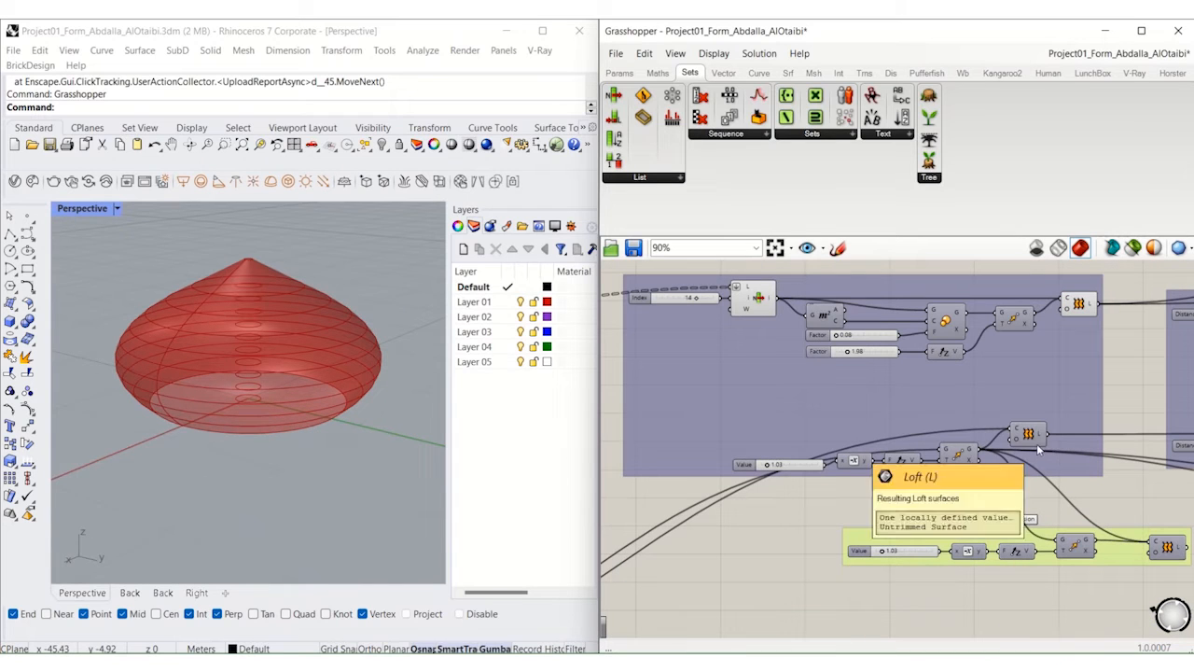
scroll(1035, 447, "up", 2)
left_click(1023, 447)
middle_click(1023, 446)
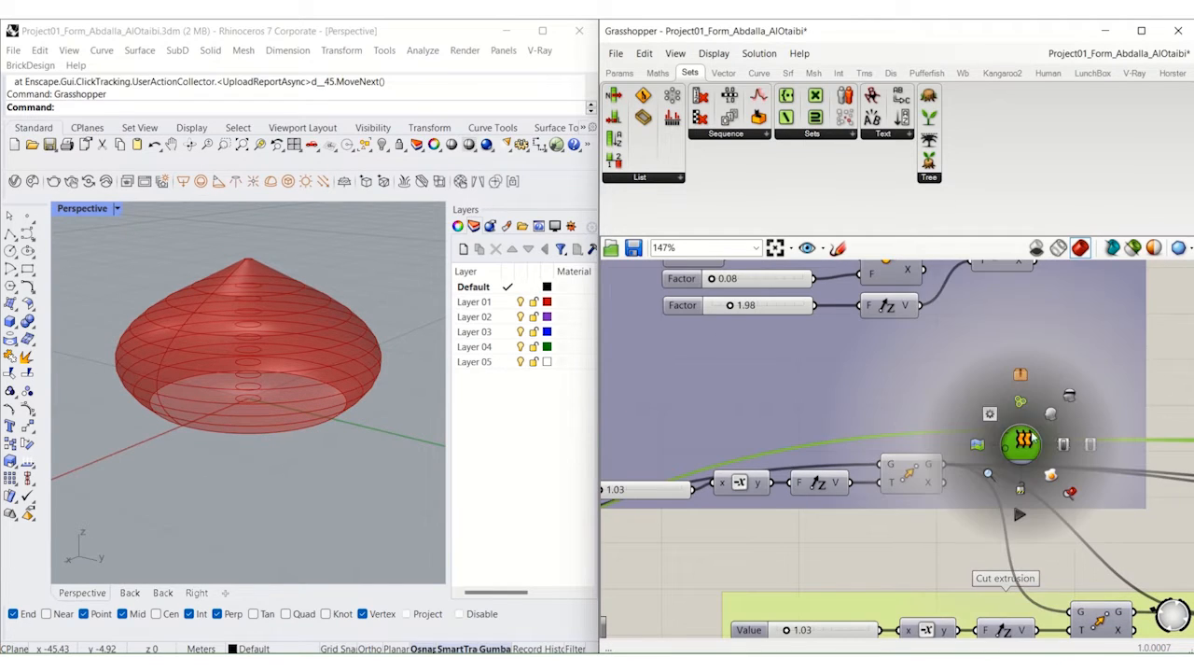
left_click(1049, 416)
Step: Examine the count, graph mapper and domain components in the Pattern distribution group
scroll(1050, 417, "down", 4)
scroll(1050, 420, "down", 4)
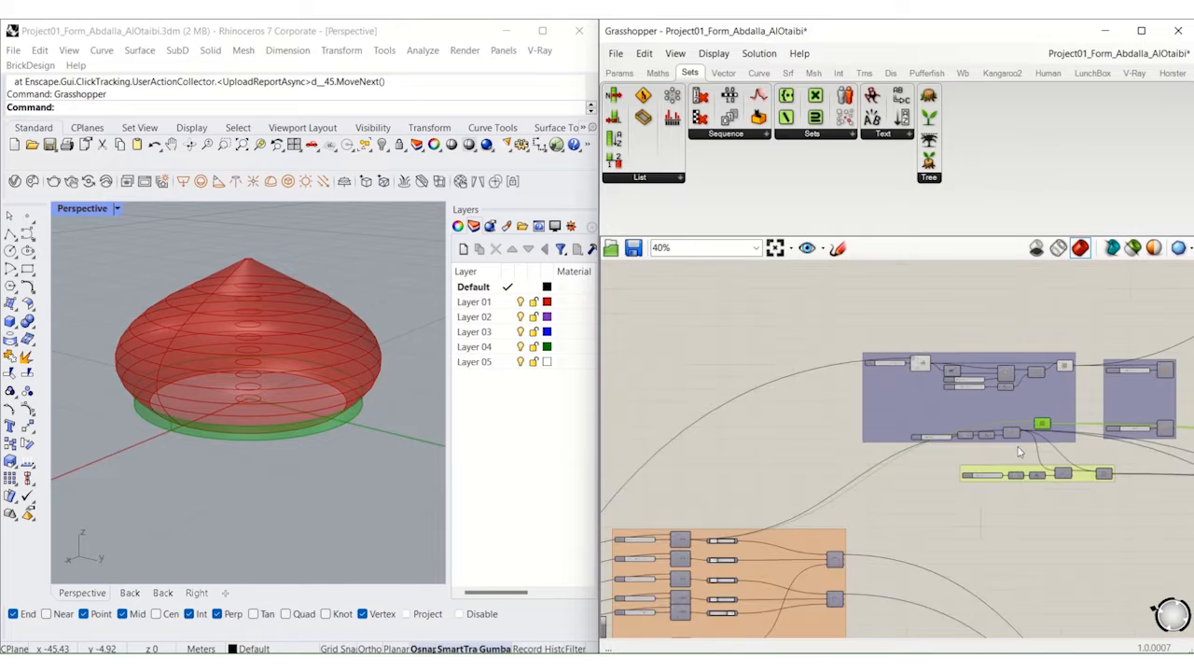
right_click_drag(838, 487, 1054, 383)
right_click_drag(918, 425, 1090, 305)
scroll(1090, 305, "down", 4)
scroll(792, 518, "up", 6)
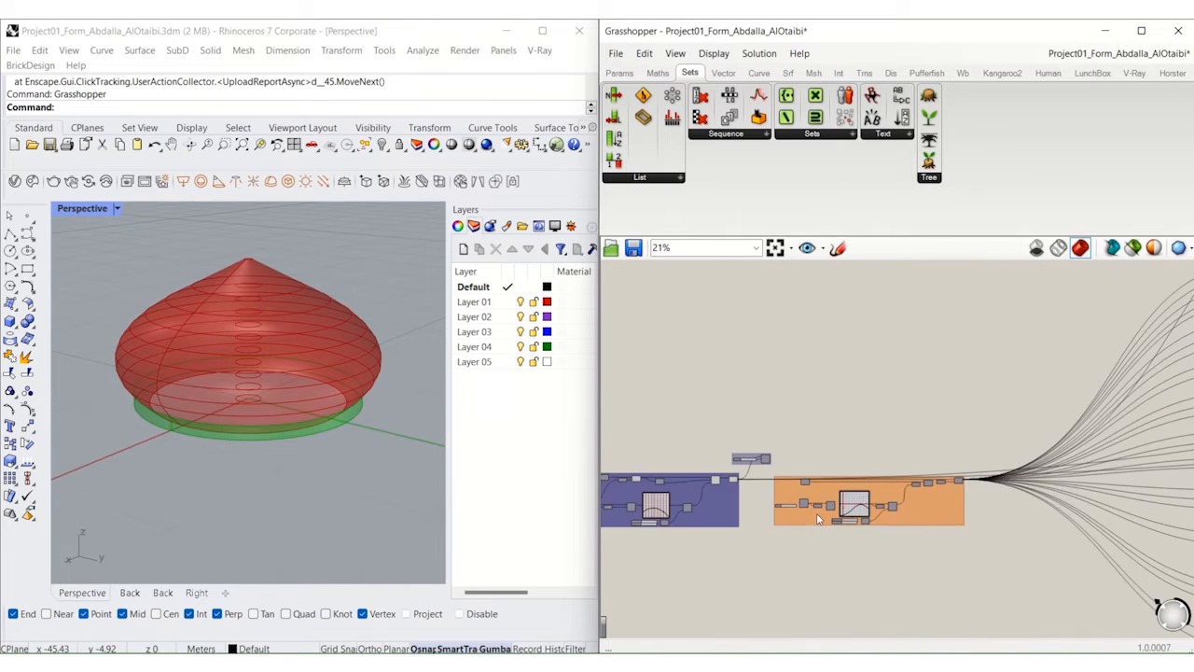
scroll(816, 490, "up", 4)
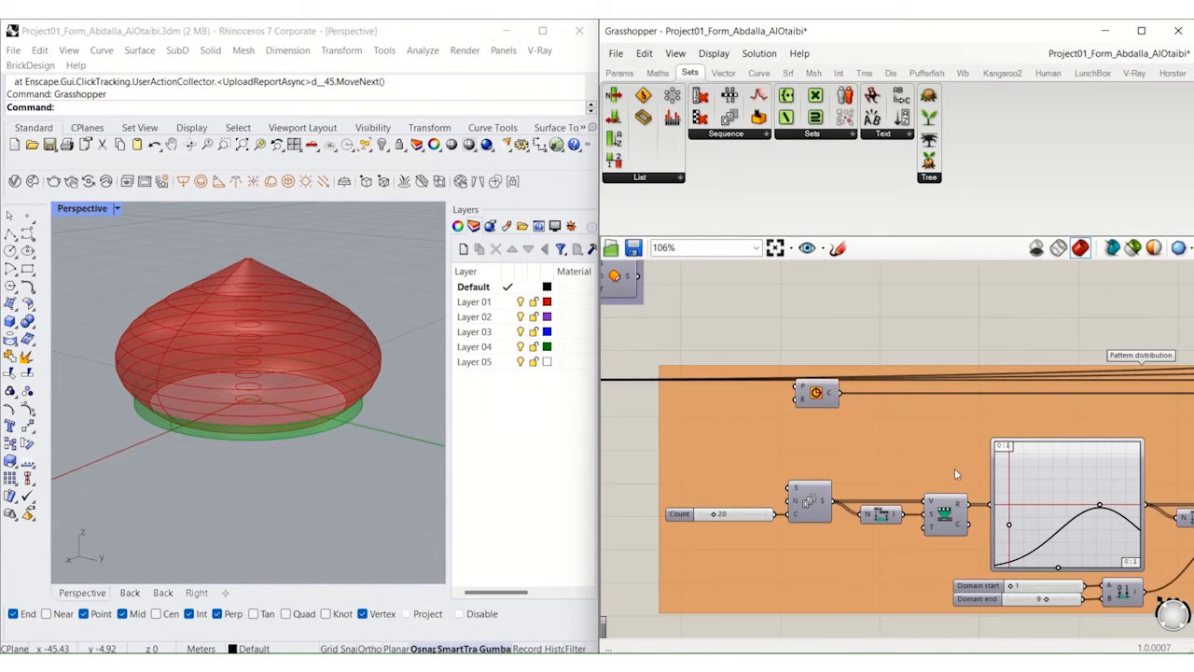
right_click_drag(954, 468, 874, 485)
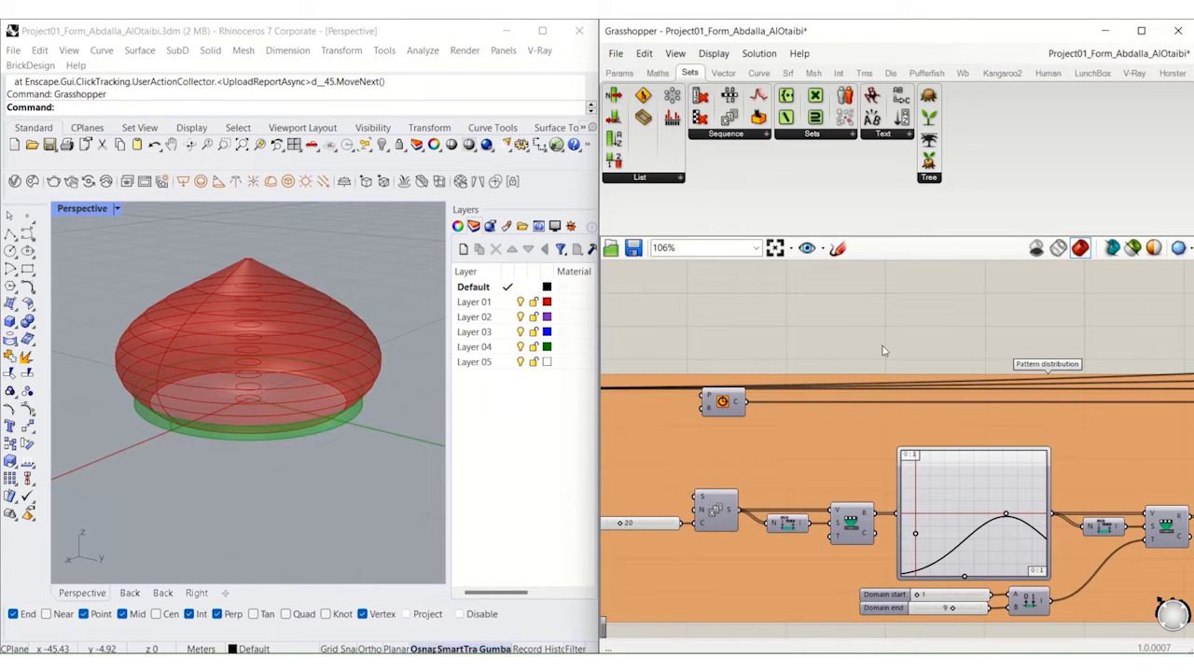
Step: Turn on the preview of the plane section curves produced at the end of the Pattern distribution group
right_click_drag(883, 343, 812, 320)
right_click_drag(991, 319, 687, 324)
left_click(1072, 373)
middle_click(1070, 368)
left_click(1098, 338)
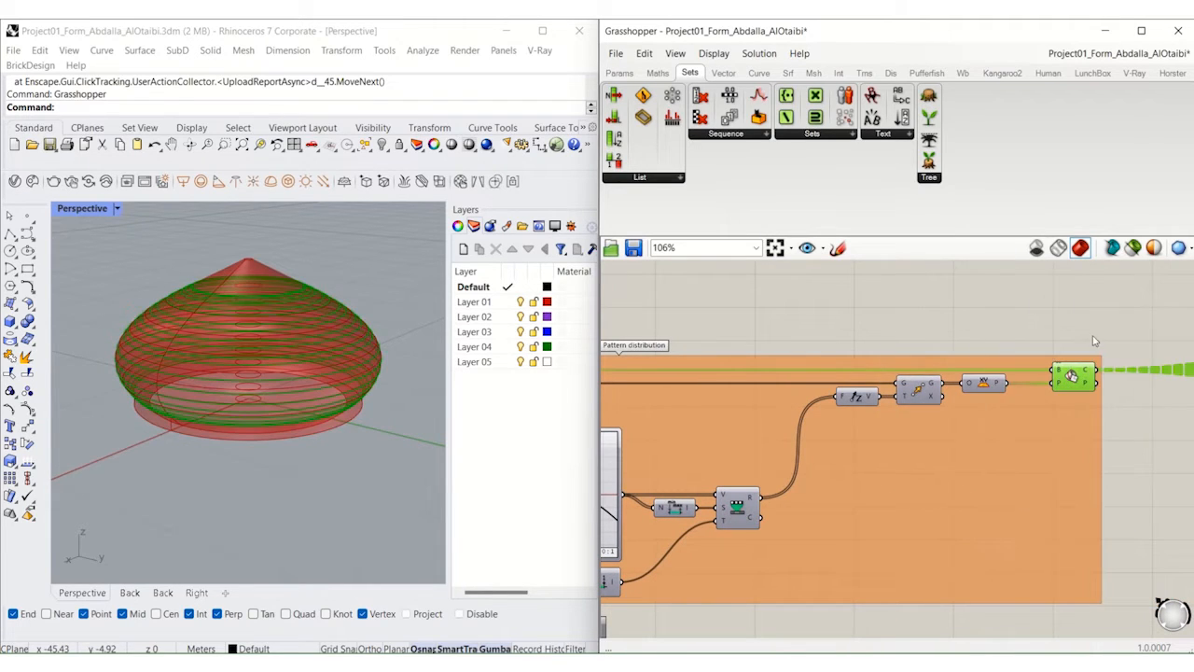
left_click(880, 337)
Step: Turn on the preview of the first List Item, fed by index 0, in the Skin Pattern Crv group
scroll(915, 371, "down", 4)
right_click_drag(1093, 362, 789, 551)
right_click_drag(1092, 317, 858, 455)
scroll(858, 455, "up", 6)
left_click(920, 300)
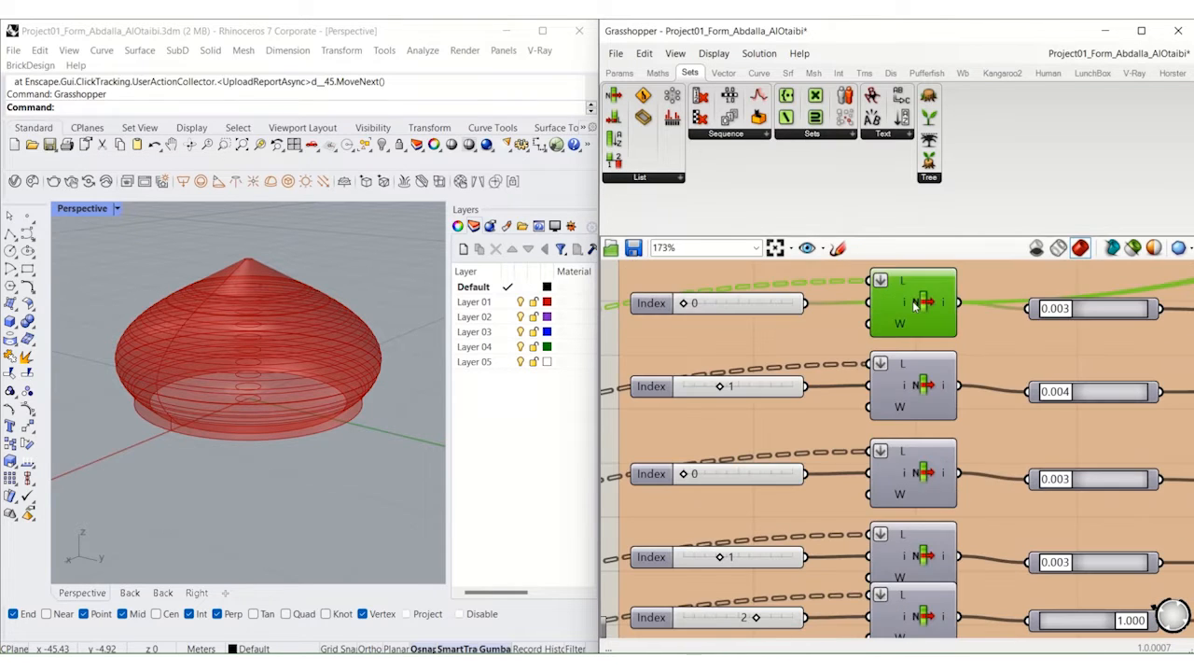
middle_click(921, 300)
left_click(940, 280)
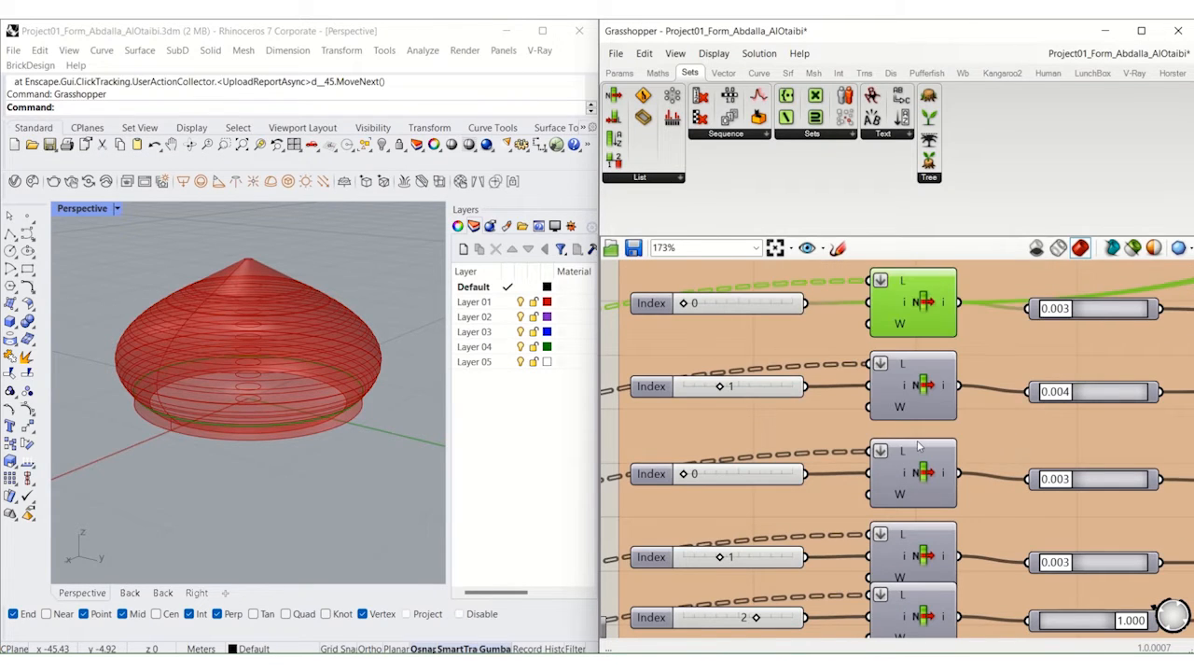
Step: Turn on the preview of the first curve point, at 0.003, in the Skin Pattern Crv group
right_click_drag(990, 439, 878, 518)
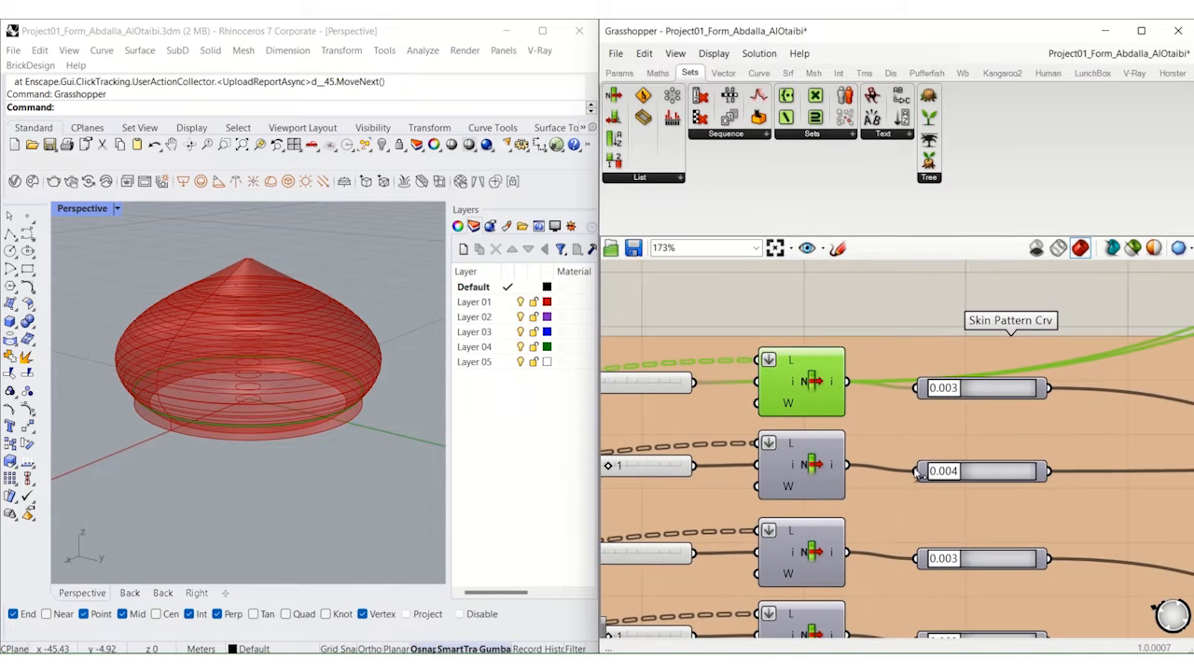
left_click(1001, 393)
middle_click(999, 360)
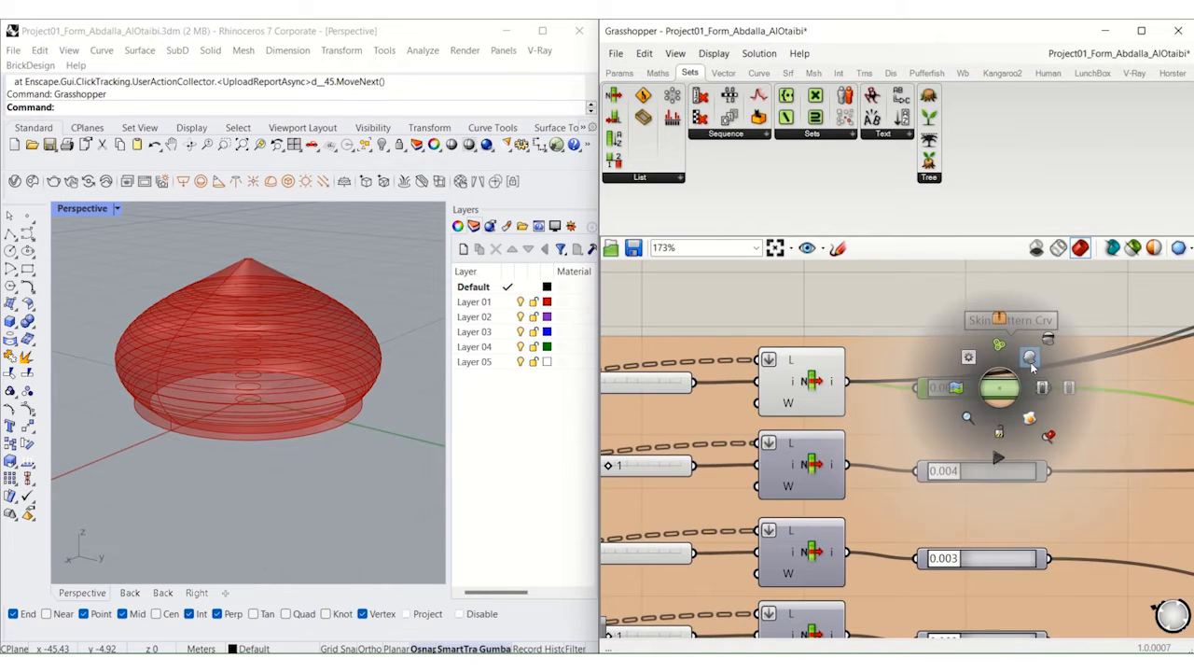
Step: Turn on the preview of the upper three-point arc component in the Skin Pattern Crv group
right_click_drag(1057, 434, 850, 391)
scroll(851, 391, "down", 4)
right_click_drag(1071, 422, 985, 427)
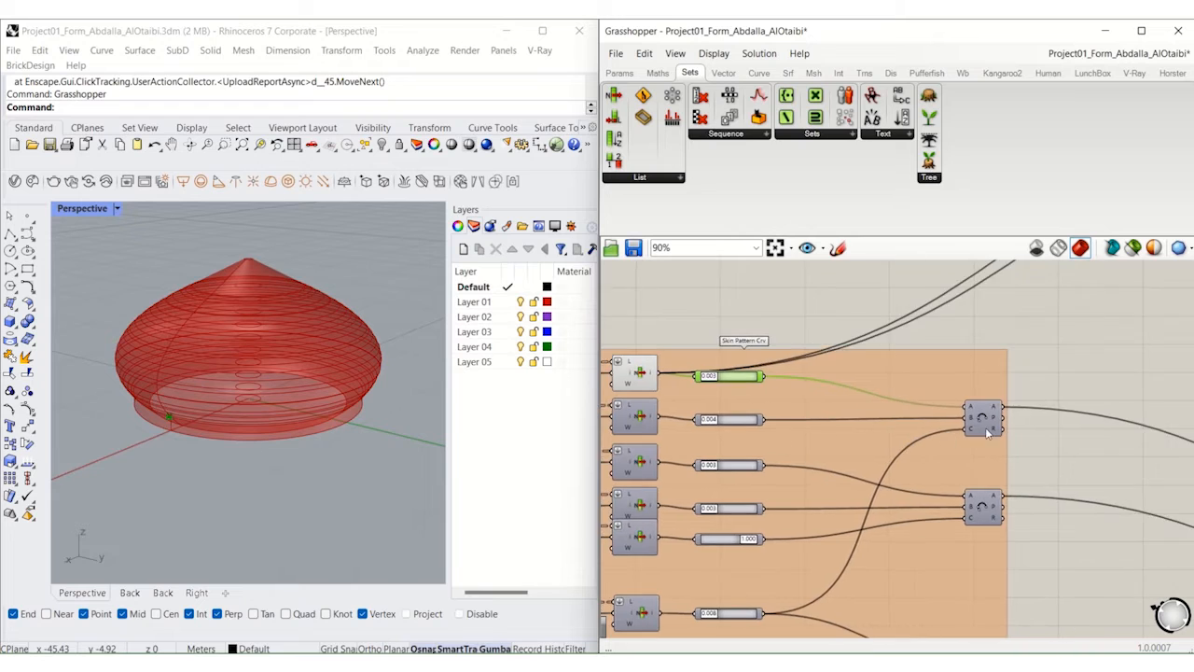
scroll(985, 426, "up", 5)
left_click(990, 402)
middle_click(989, 401)
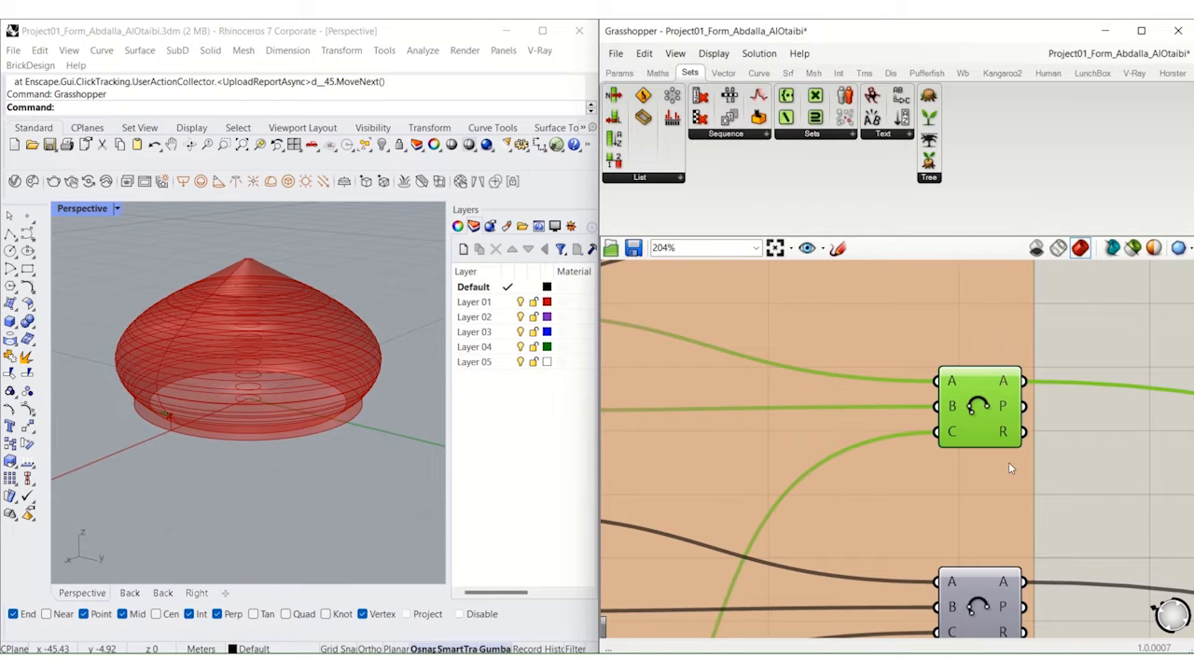
Step: Turn on the preview of the large Merge component that collects the skin pattern arcs
right_click_drag(1067, 474, 920, 435)
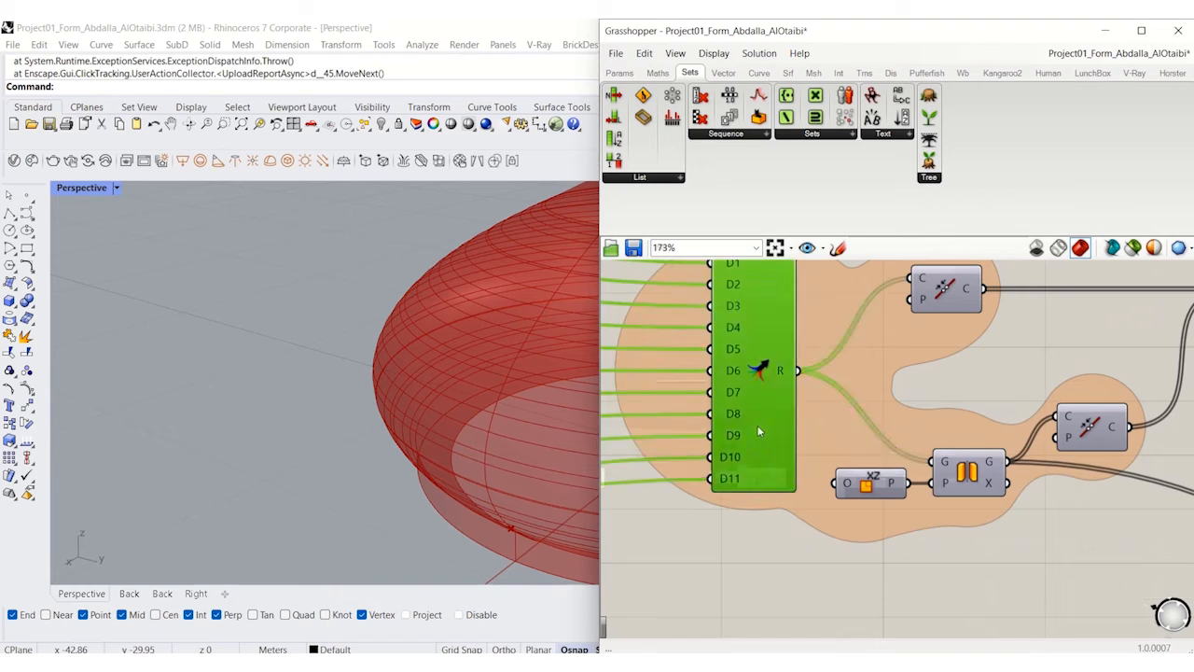
middle_click(758, 431)
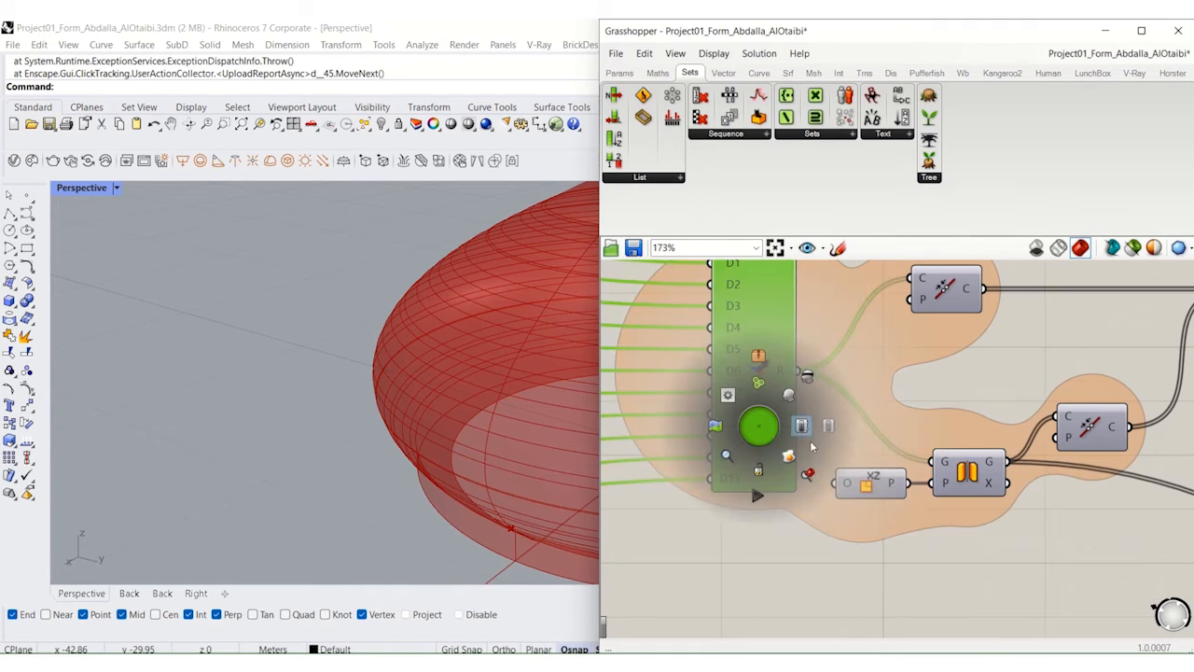
left_click(804, 425)
Step: Turn on the preview of the component that places the pattern curves on the dome surface
scroll(782, 419, "down", 5)
right_click_drag(1017, 541, 812, 370)
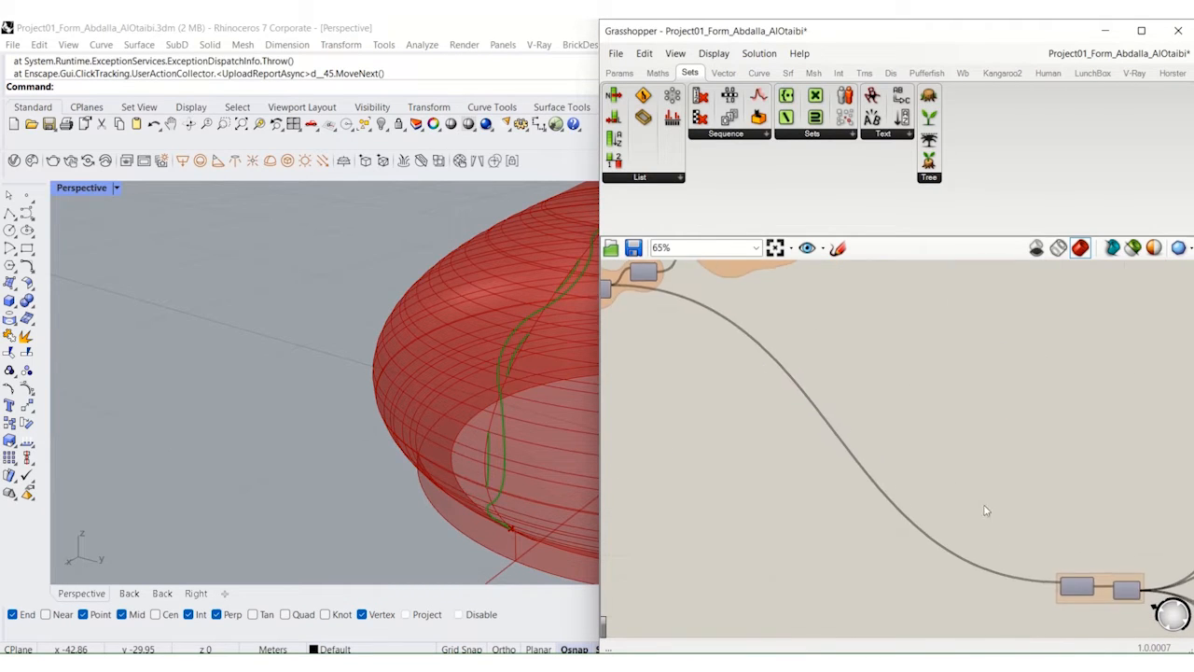
right_click_drag(1077, 609, 840, 524)
scroll(838, 521, "up", 5)
left_click(851, 471)
middle_click(851, 471)
left_click(880, 441)
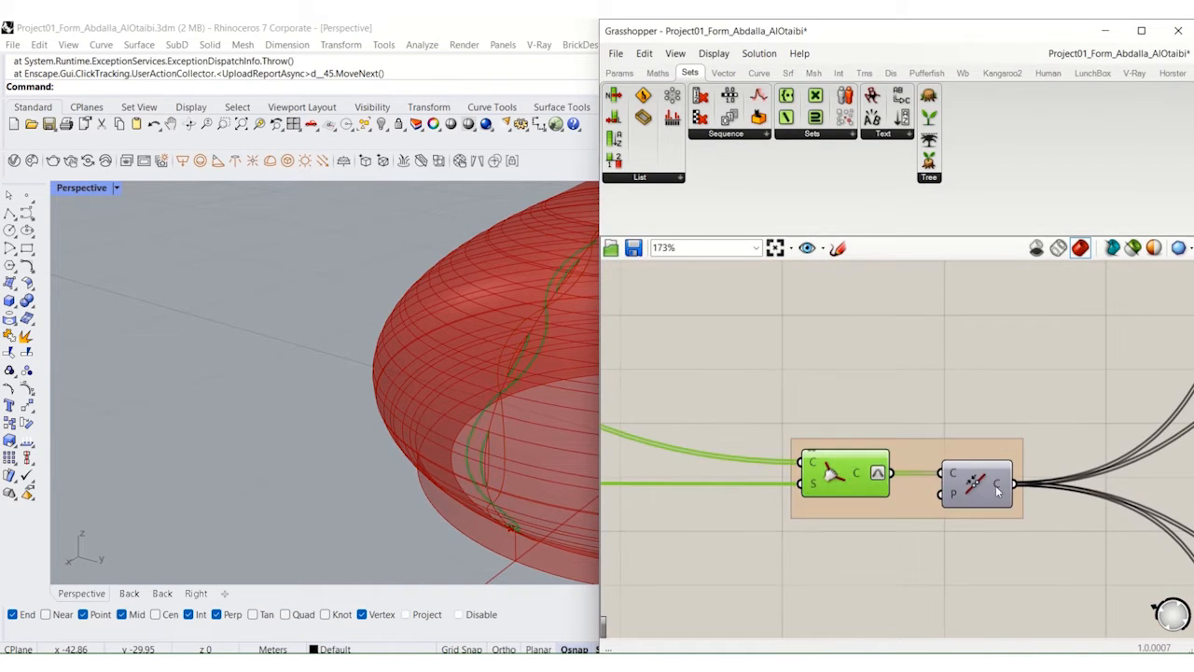
Step: Turn on the preview of the Join Curves component that follows the curves placed on the surface
left_click(984, 489)
middle_click(983, 489)
left_click(1011, 459)
left_click(1053, 358)
Step: Turn on the preview of the List Item that picks a single curve in the Pattern thickness 01 group
right_click_drag(1045, 353, 742, 459)
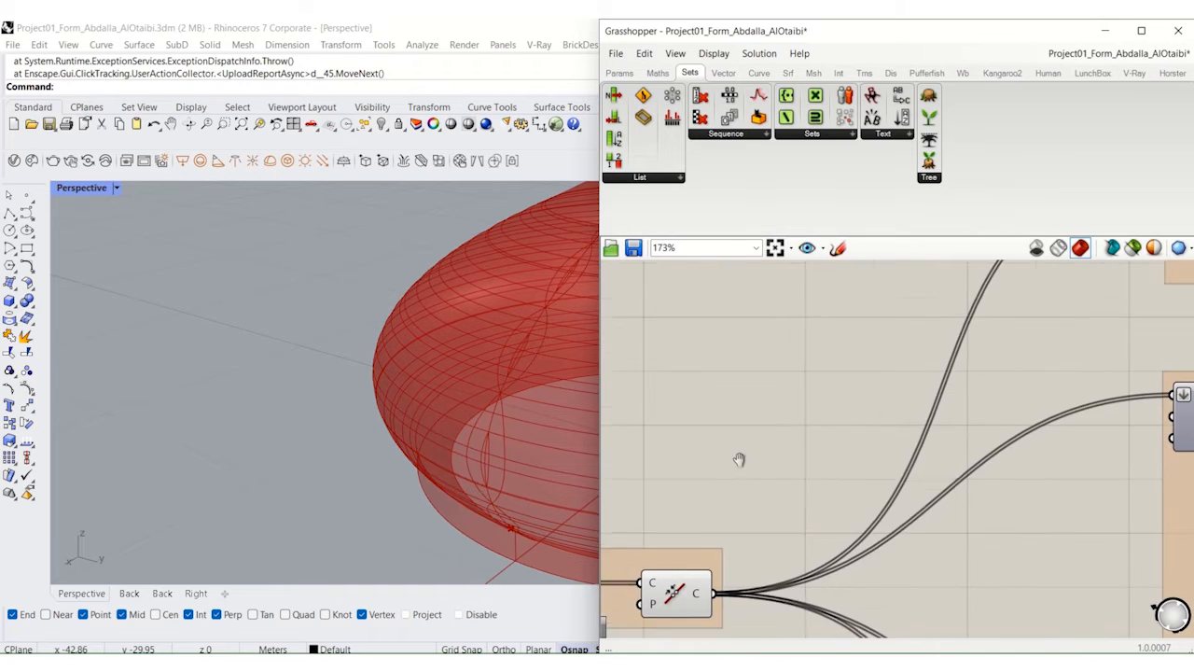
scroll(787, 433, "down", 3)
right_click_drag(903, 366, 735, 475)
scroll(881, 397, "up", 5)
left_click(880, 393)
middle_click(880, 393)
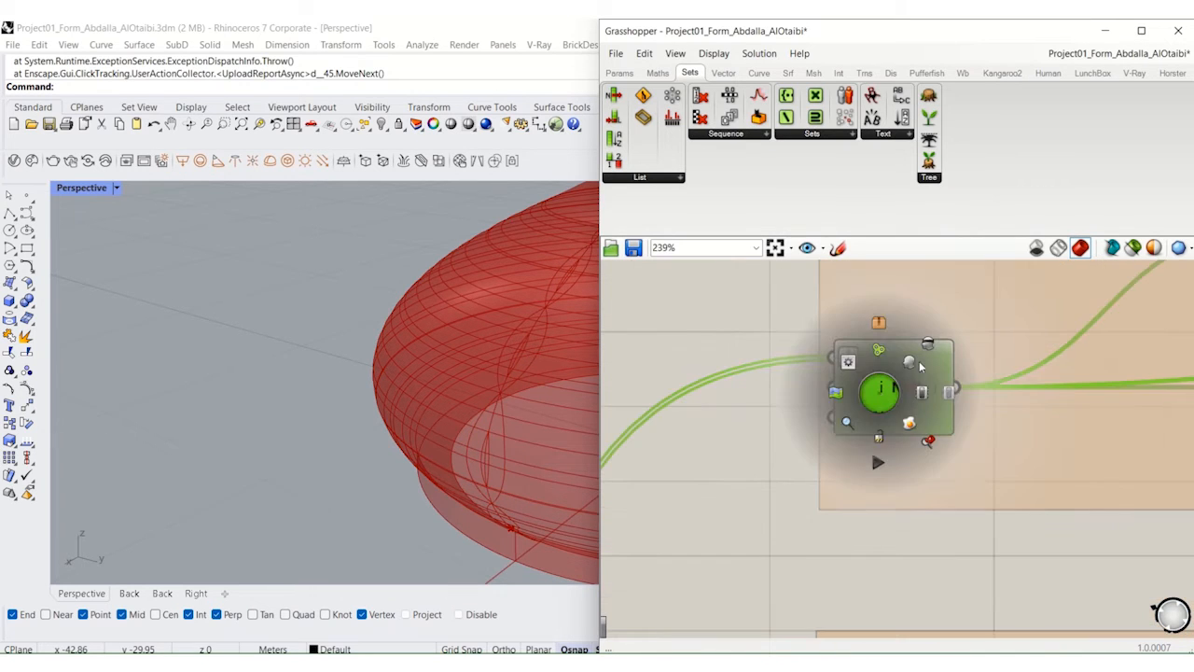
left_click(911, 363)
right_click_drag(958, 393, 825, 447)
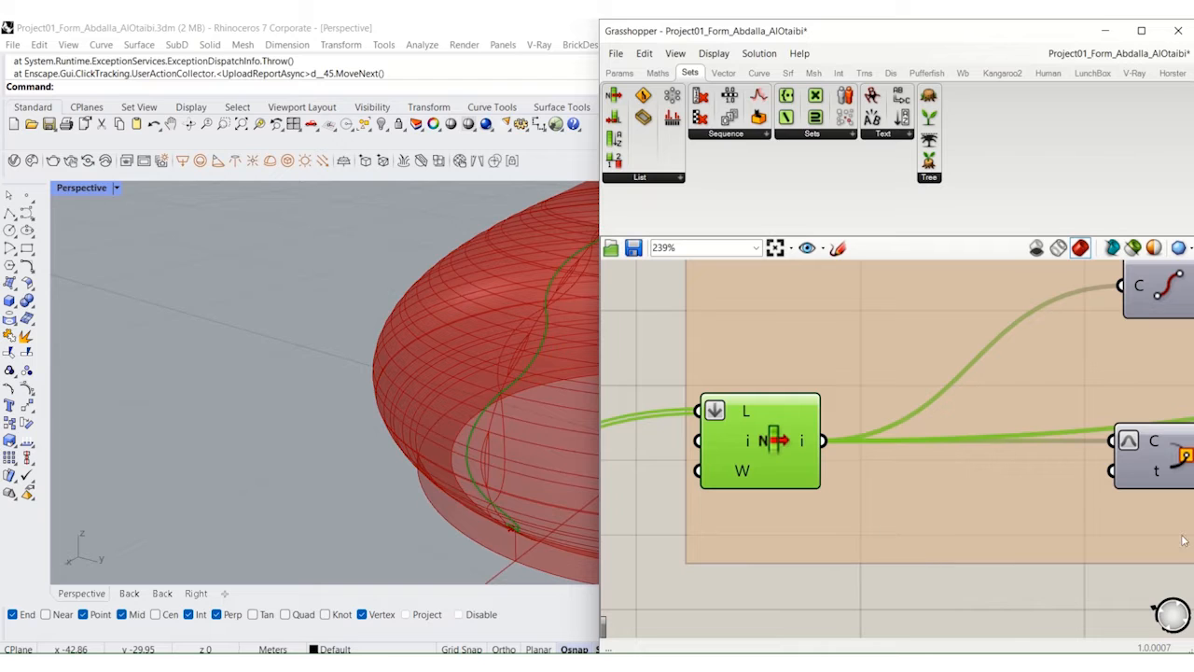
Step: Turn on the preview of the Rectangle profile in the Pattern thickness 01 group
right_click_drag(1179, 541, 831, 543)
scroll(832, 543, "down", 2)
right_click_drag(949, 516, 809, 516)
right_click_drag(997, 524, 719, 490)
left_click(1078, 492)
middle_click(1078, 492)
left_click(1100, 462)
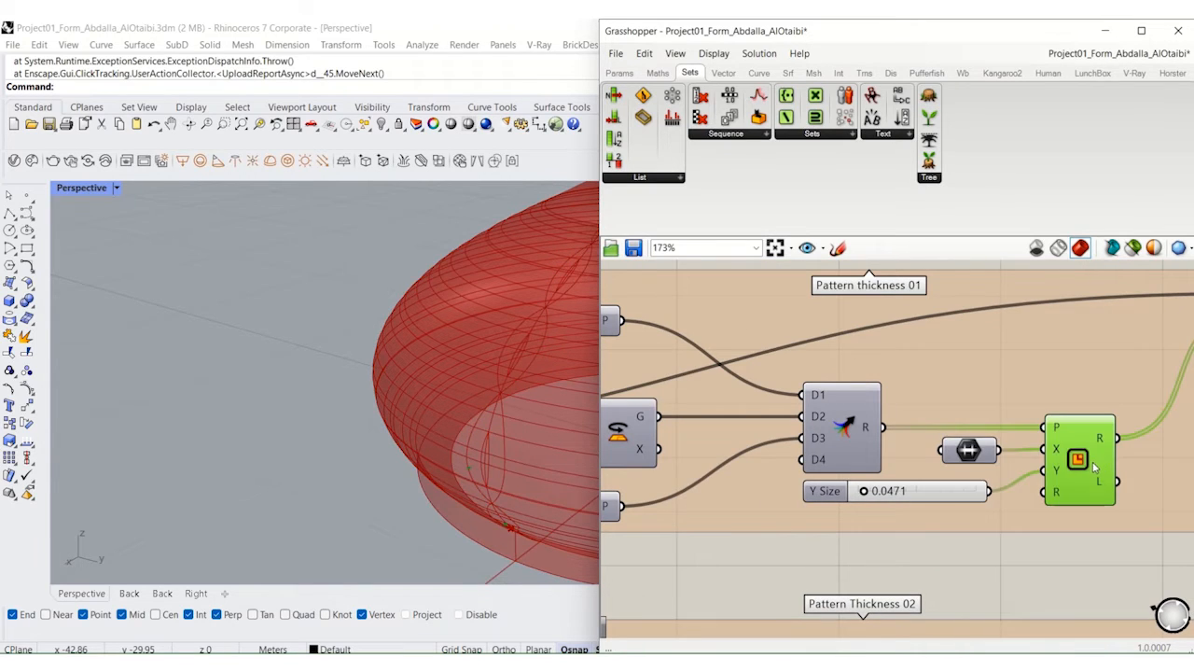
Step: Turn on the preview of the Sweep that runs the rectangle profile along the Pattern thickness 01 curve
right_click_drag(1090, 459, 870, 475)
scroll(871, 475, "down", 2)
right_click_drag(1003, 464, 858, 472)
left_click(870, 390)
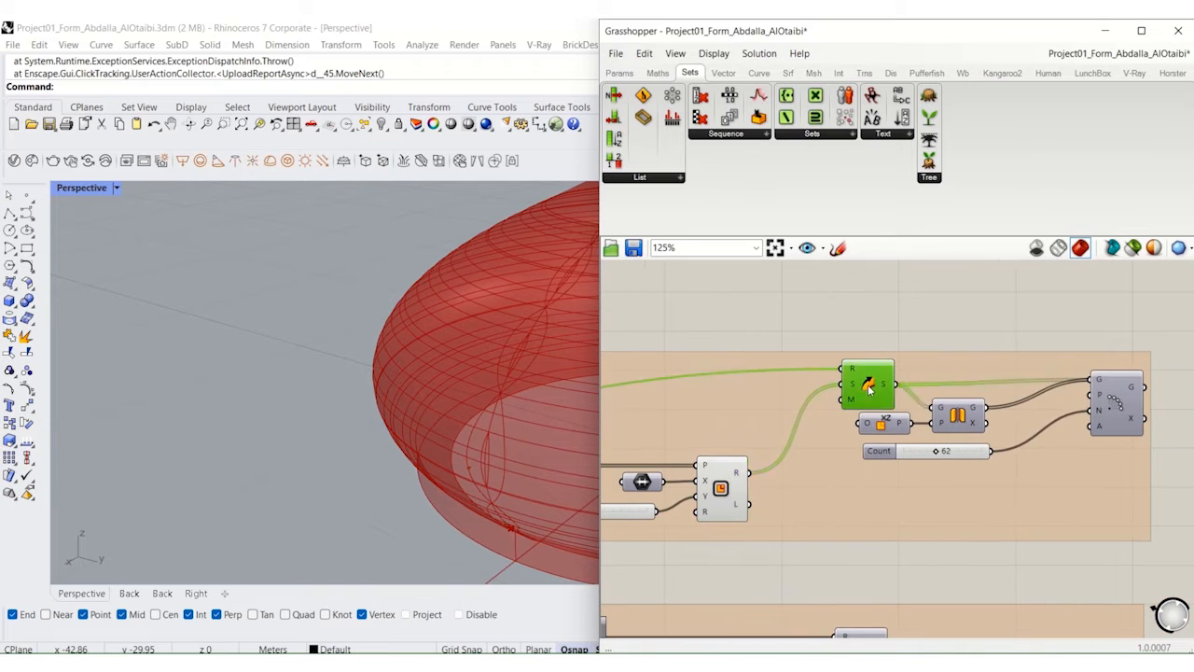
middle_click(870, 390)
left_click(897, 364)
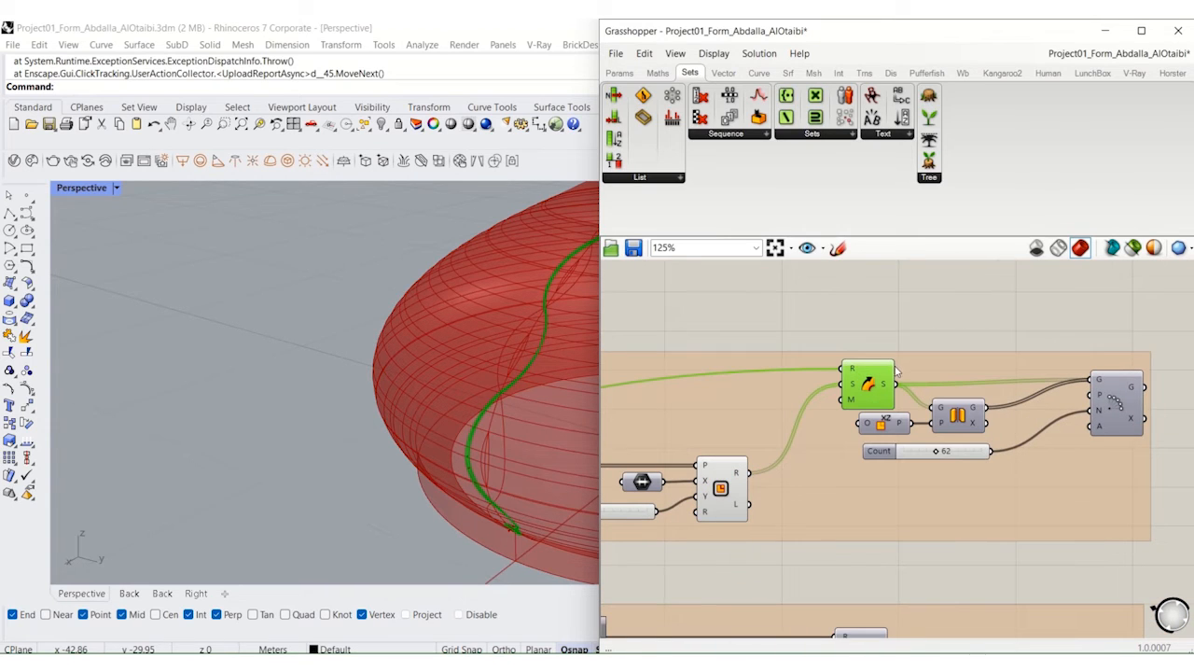
Step: Turn on the preview of the Polar Array that repeats the Pattern thickness 01 sweep around the dome
right_click_drag(1131, 420, 955, 412)
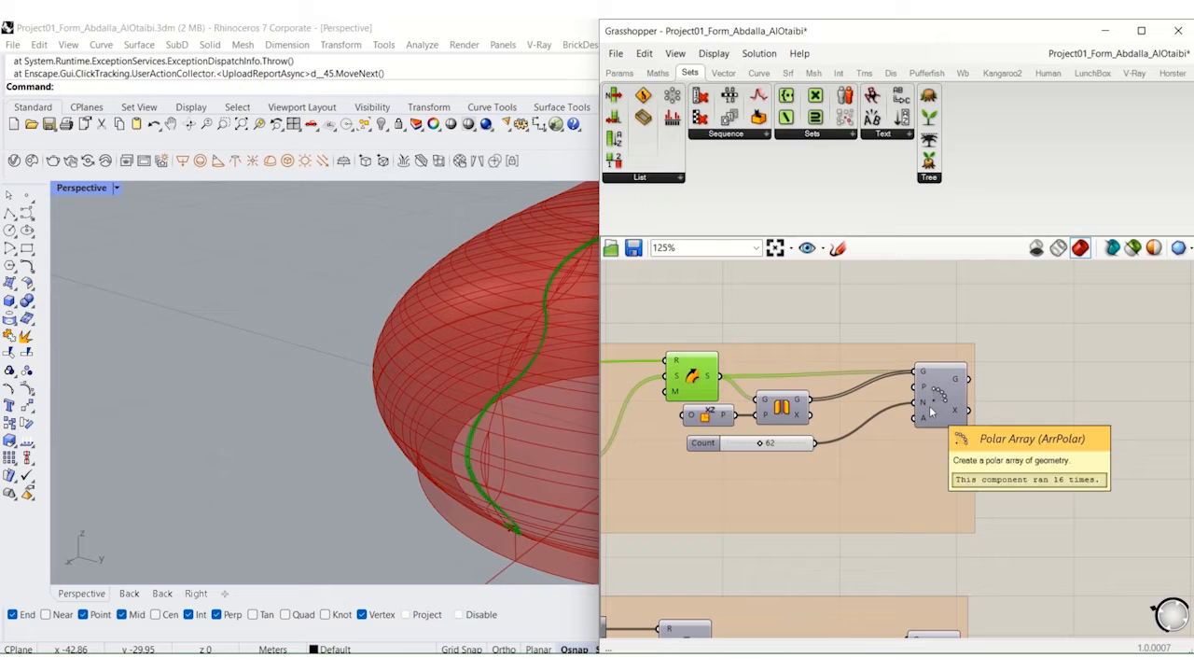
left_click(936, 411)
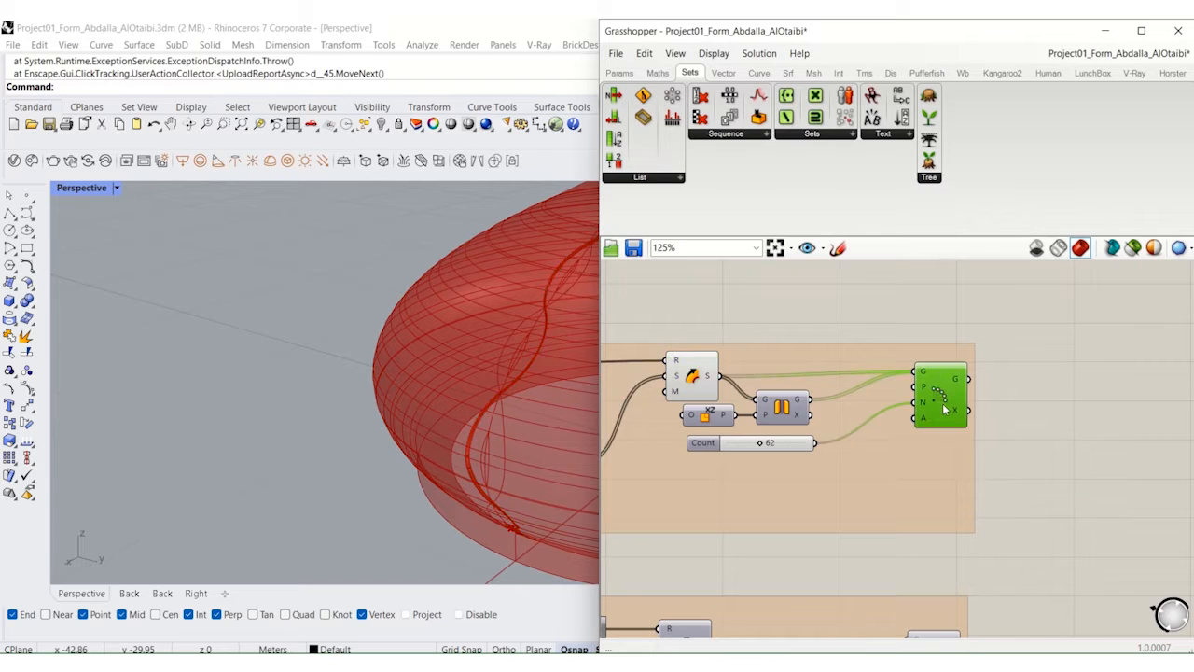
middle_click(944, 405)
left_click(942, 402)
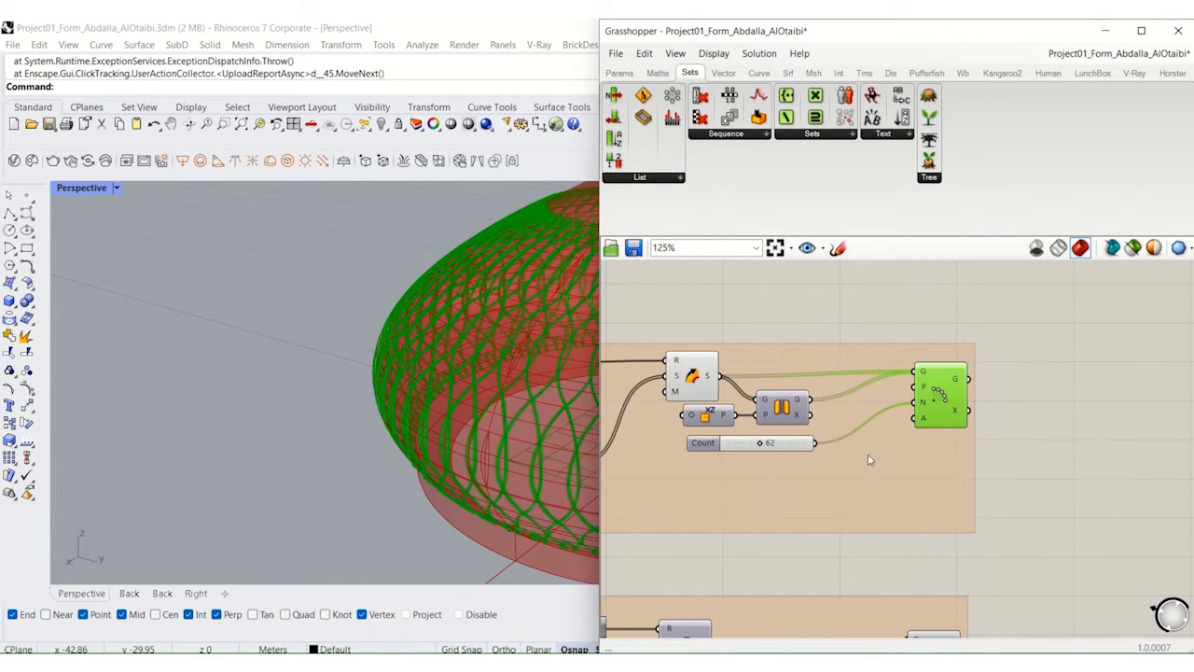
scroll(484, 451, "down", 4)
right_click_drag(484, 452, 579, 438)
Step: Turn on the previews of the Polar Arrays in the pattern thickness groups below Pattern thickness 01
right_click_drag(906, 517, 950, 421)
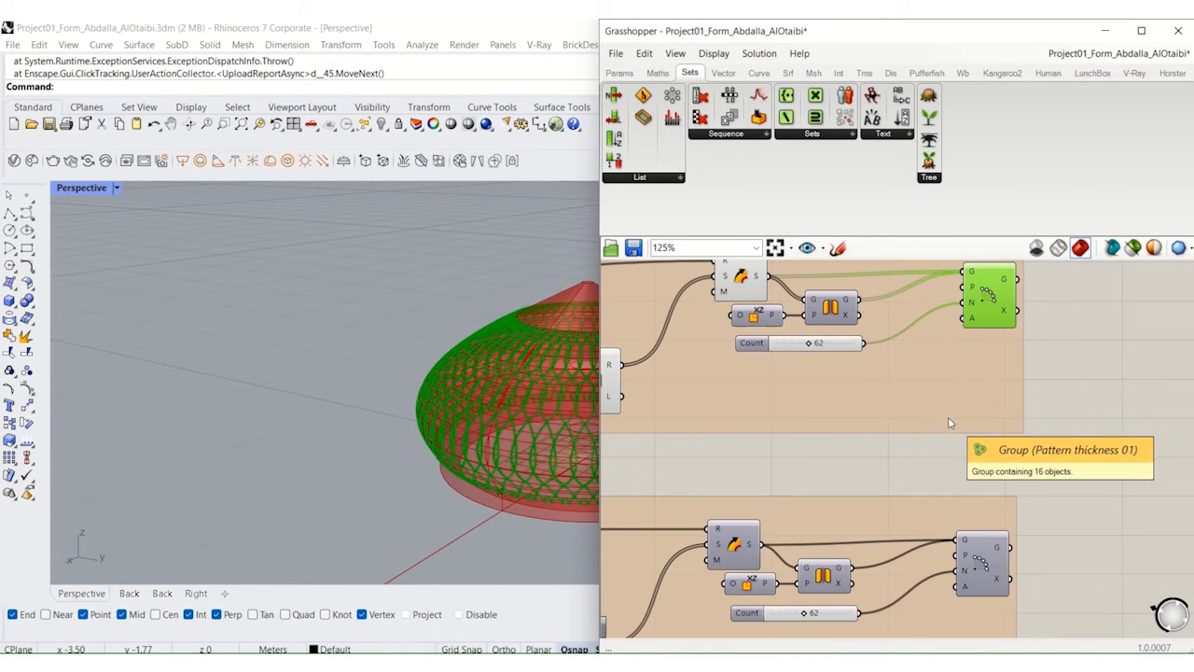
scroll(950, 423, "down", 6)
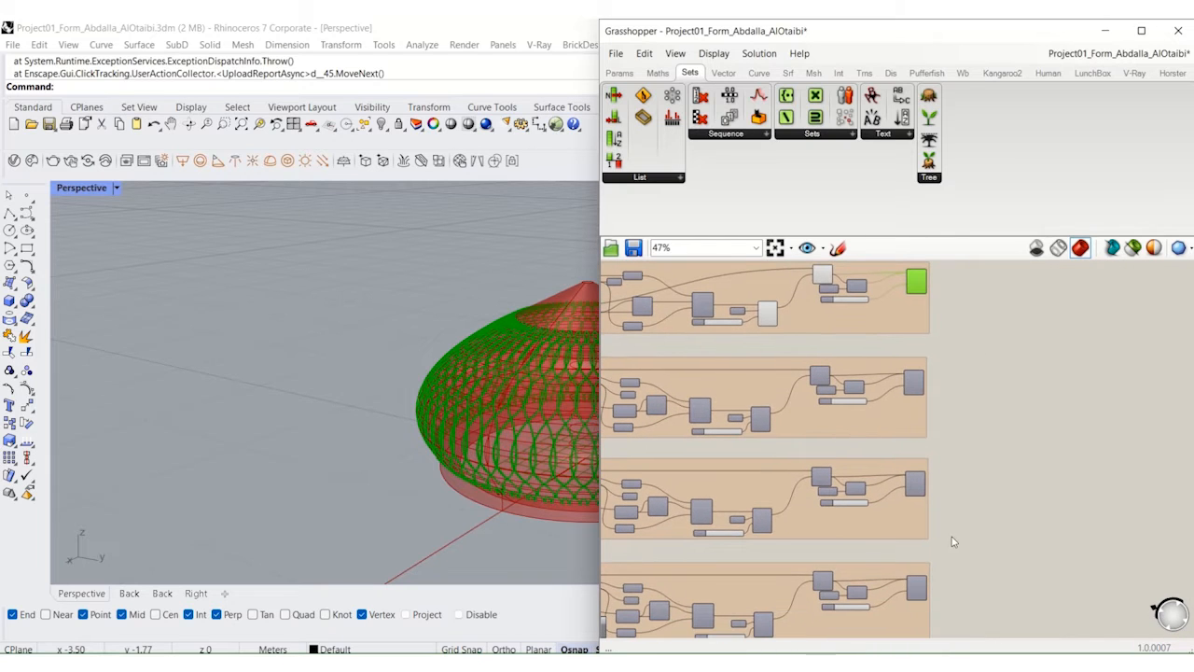
left_click_drag(950, 606, 915, 396)
scroll(915, 398, "up", 1)
middle_click(916, 400)
left_click(947, 372)
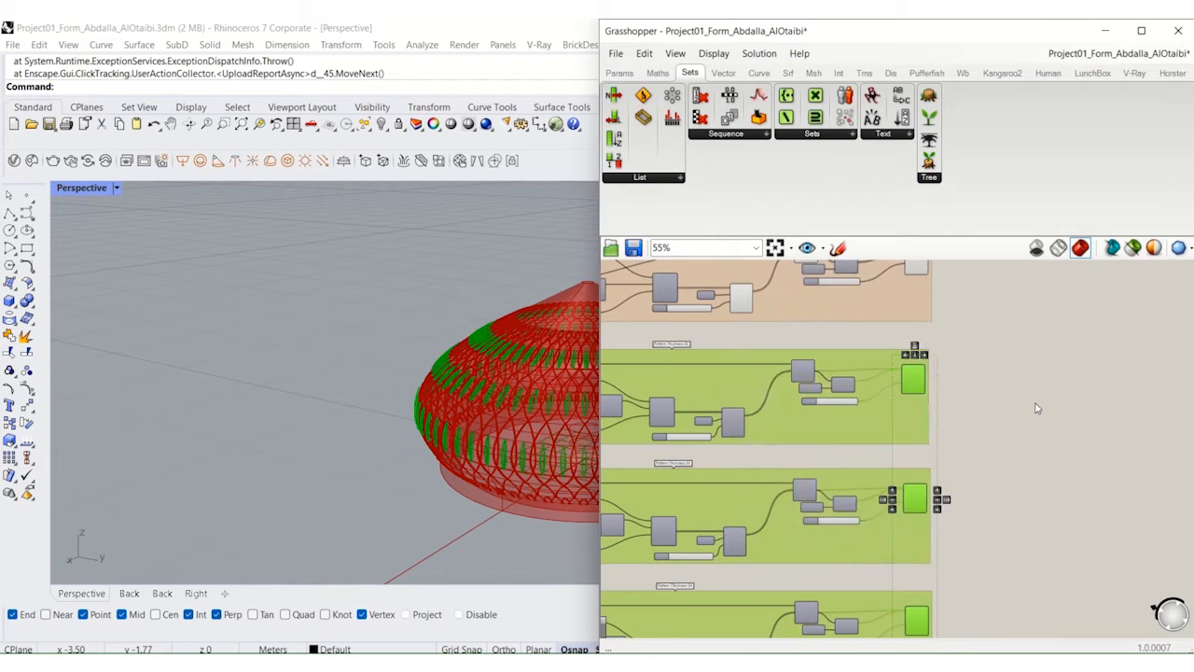
left_click(1037, 408)
Step: Select the Loft above the Cut extrusion group to highlight its surface at the dome's base
right_click_drag(520, 474, 573, 470)
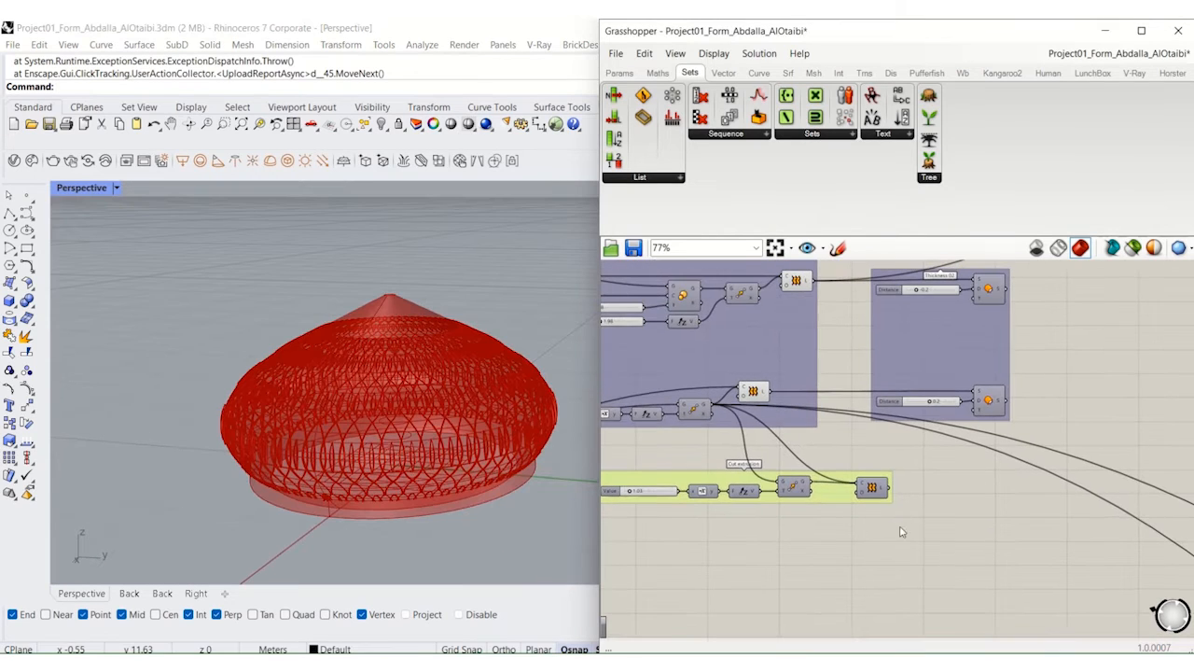
left_click(754, 391)
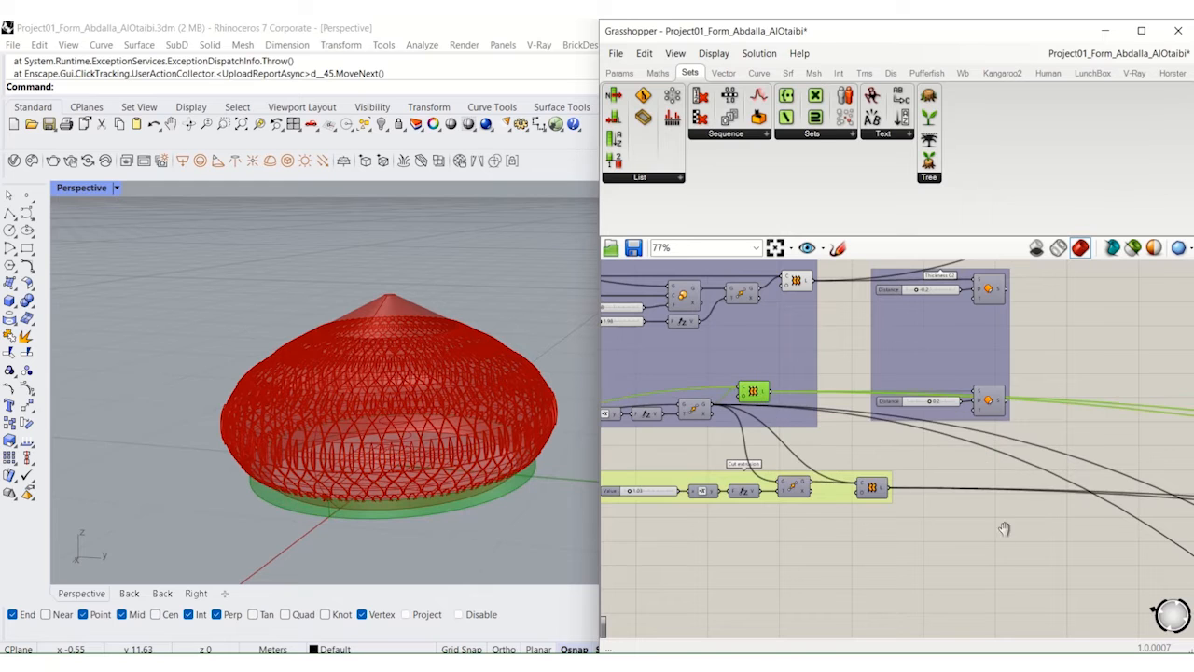
Step: Turn on the preview of the curve point at parameter 0.815 that feeds the three-point arc's A input
scroll(1004, 529, "down", 5)
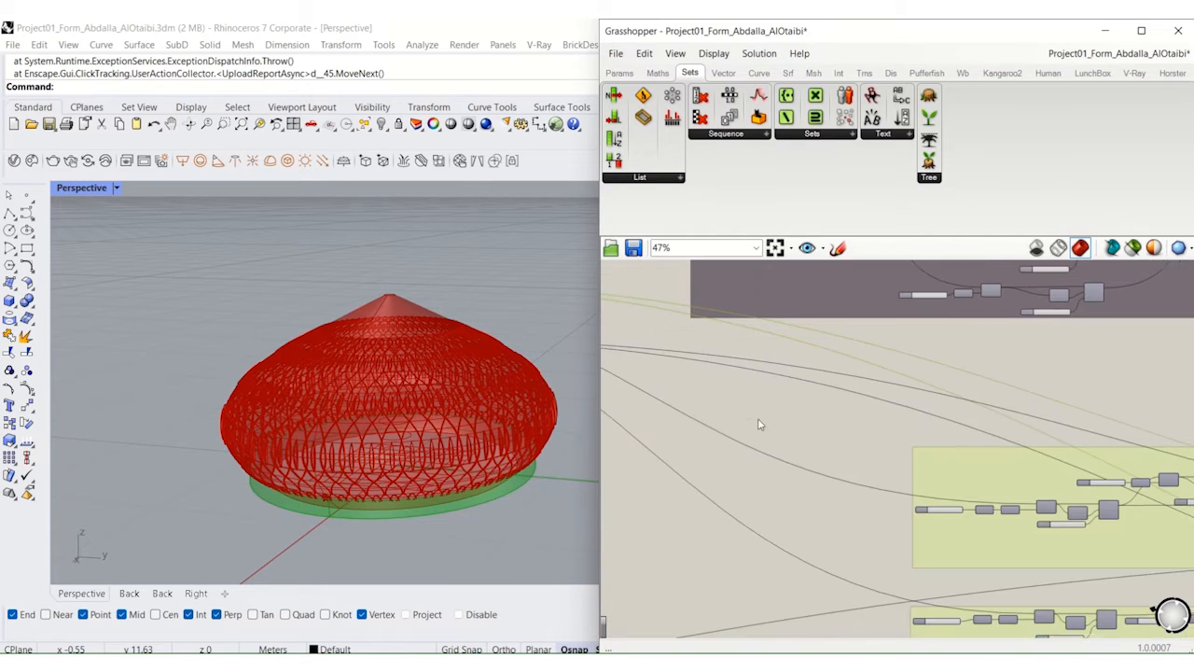
scroll(760, 424, "up", 6)
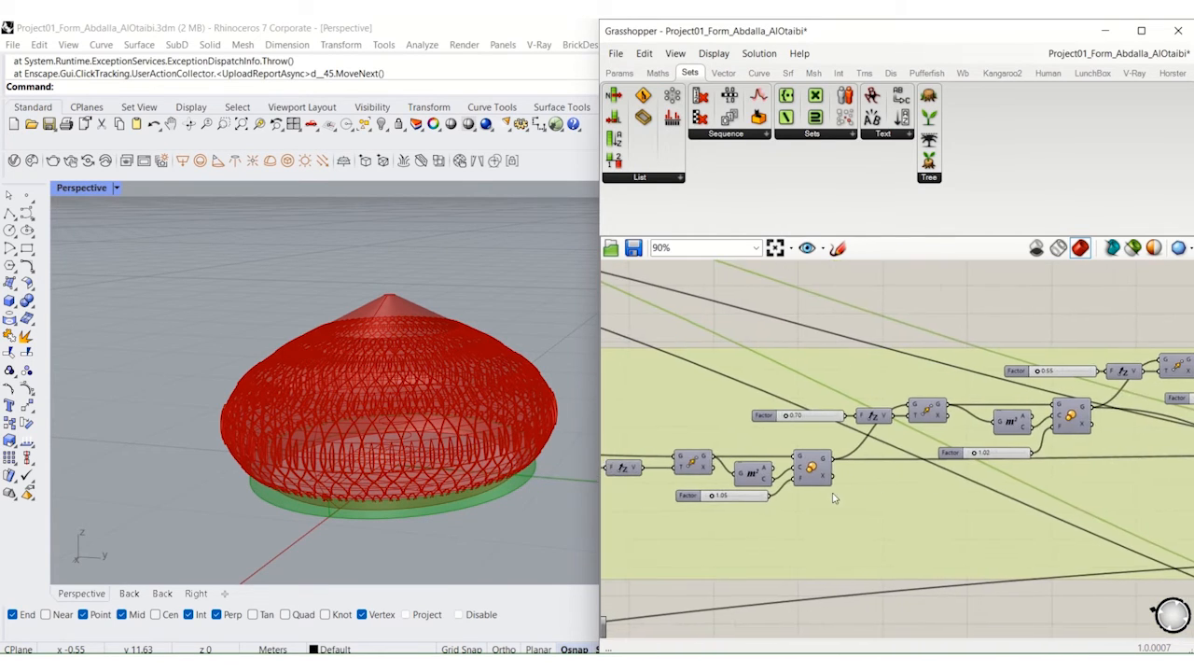
scroll(834, 498, "up", 2)
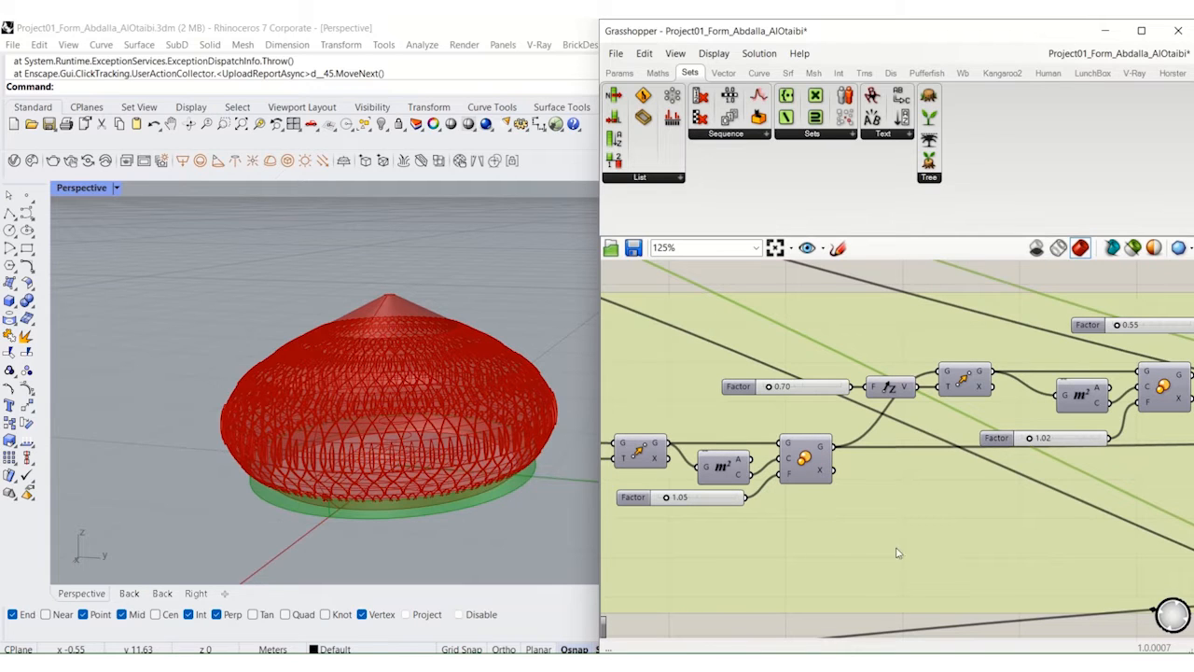
right_click_drag(987, 510, 719, 514)
right_click_drag(1101, 482, 767, 480)
right_click_drag(1063, 491, 837, 496)
scroll(810, 497, "up", 3)
left_click(771, 436)
middle_click(770, 436)
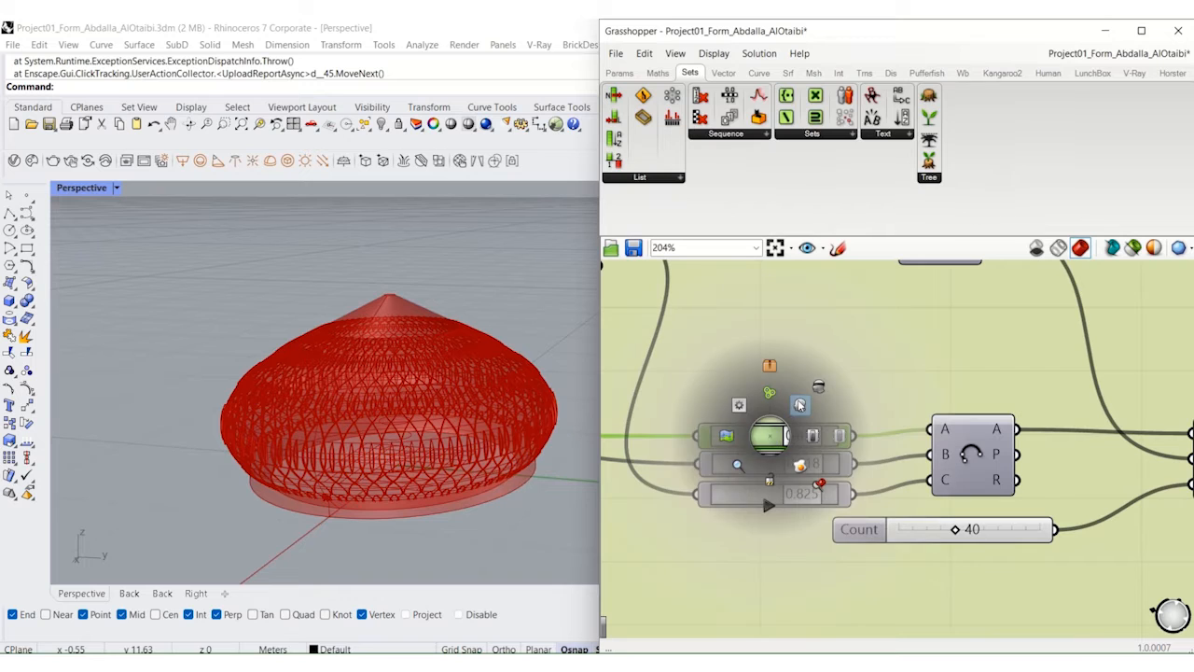
left_click(800, 404)
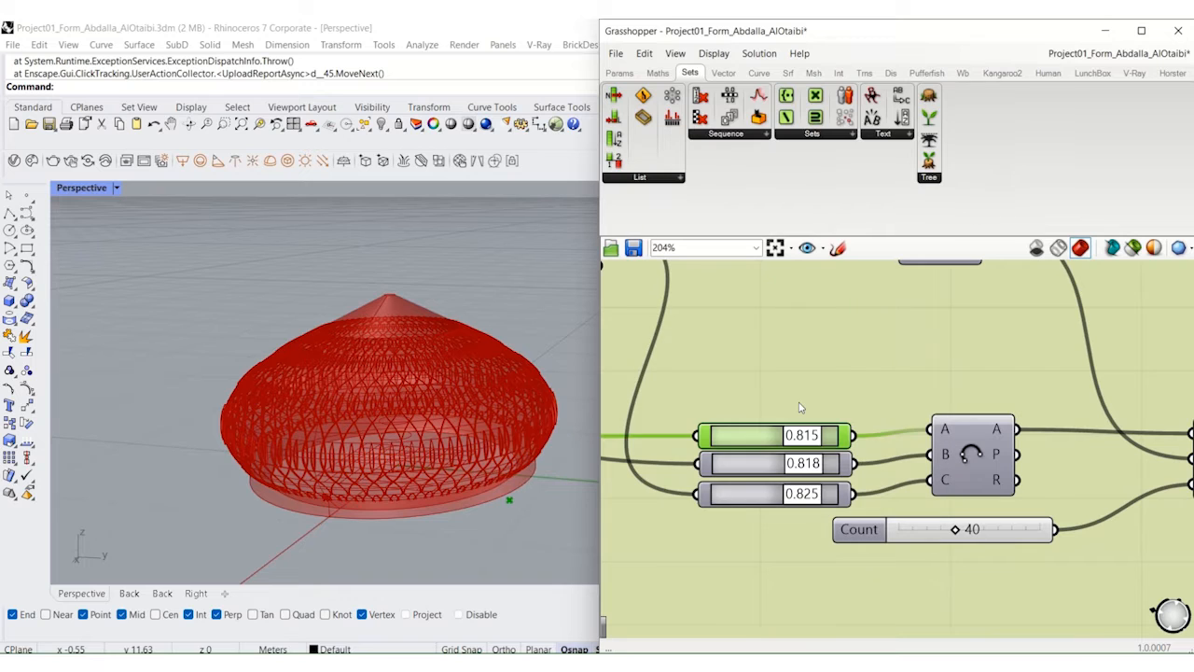
Step: Turn on the preview of the arc drawn through the 0.815, 0.818 and 0.825 curve points
left_click(978, 460)
middle_click(978, 457)
left_click(1008, 427)
Step: Turn on the preview of the Curve Array that repeats the arc 40 times around the base curve
right_click_drag(1026, 461, 893, 462)
left_click(859, 446)
middle_click(858, 446)
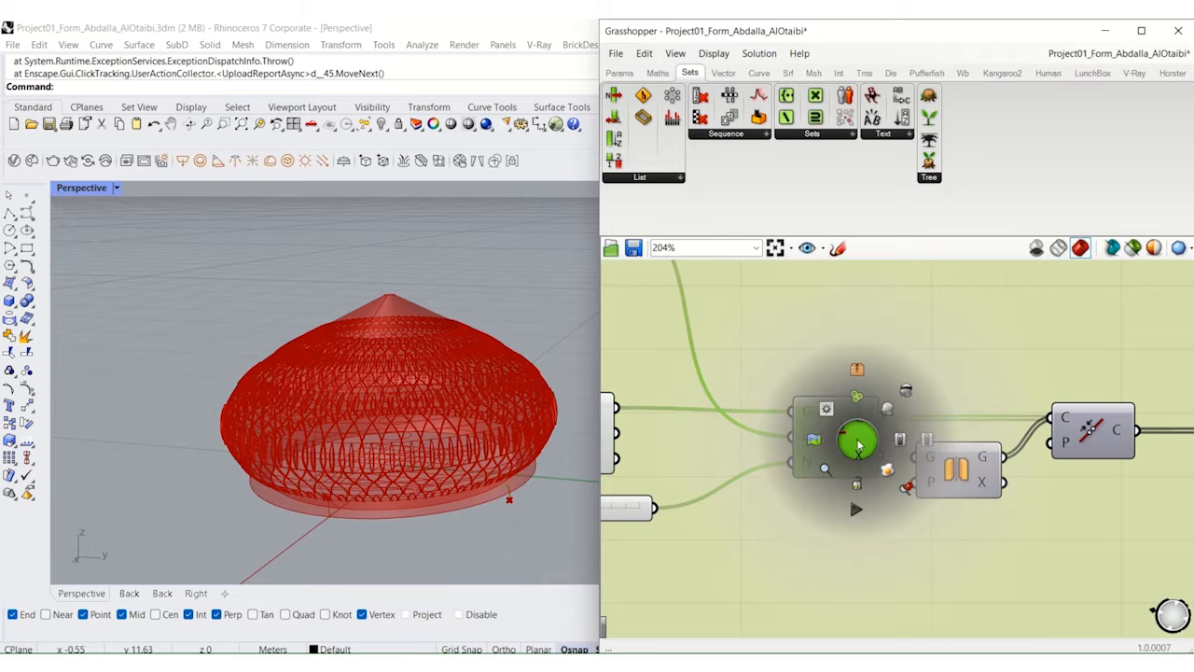
left_click(886, 411)
Step: Turn on the preview of the Mirror component that reflects the arrayed arcs
right_click_drag(1084, 446, 944, 443)
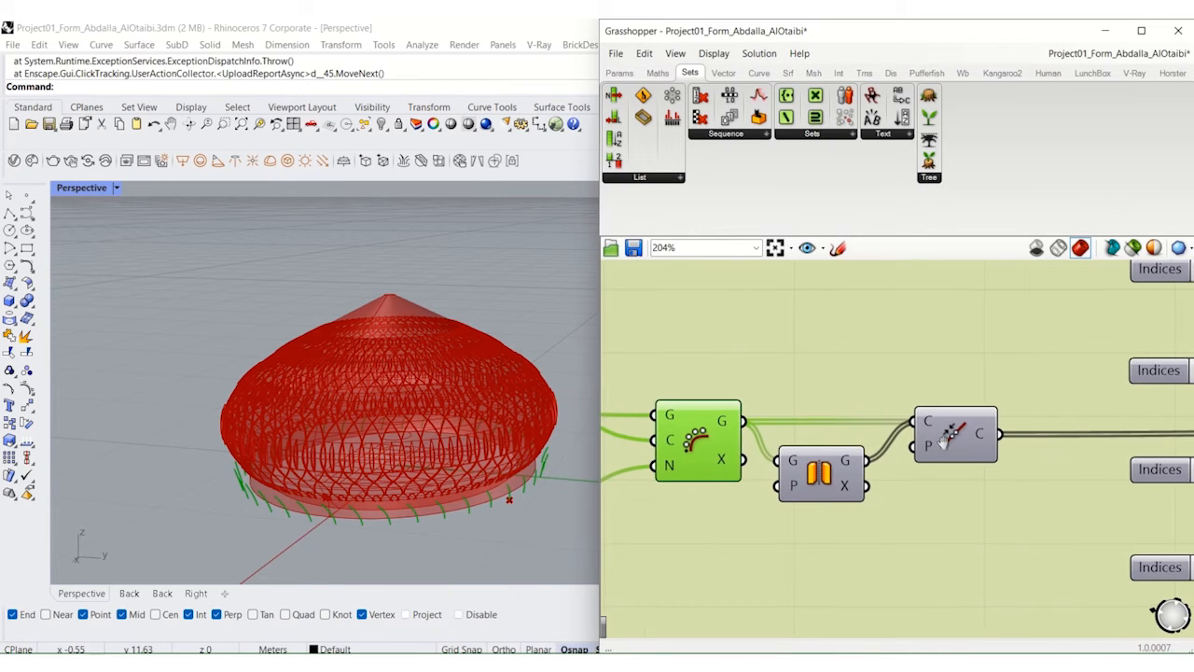
left_click(847, 476)
middle_click(846, 476)
left_click(868, 457)
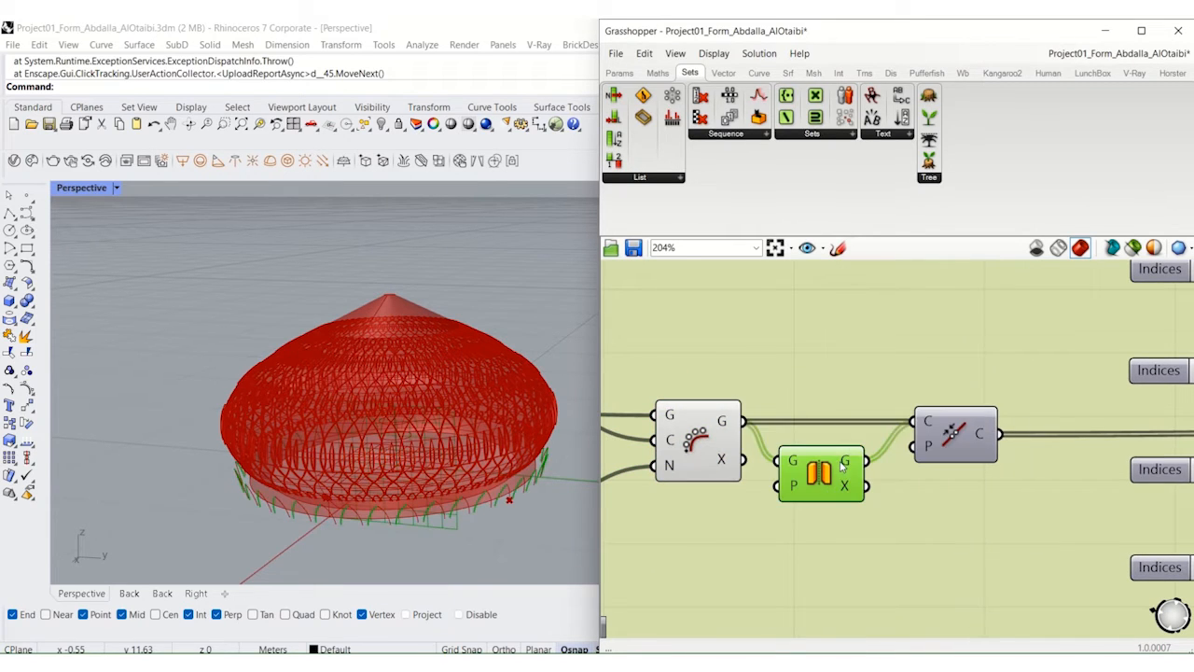
Step: Turn on the preview of the Cull Index component that removes arcs 23, 39, 31, 38 and 22
scroll(843, 467, "down", 2)
right_click_drag(1006, 473, 772, 458)
right_click_drag(1073, 481, 898, 480)
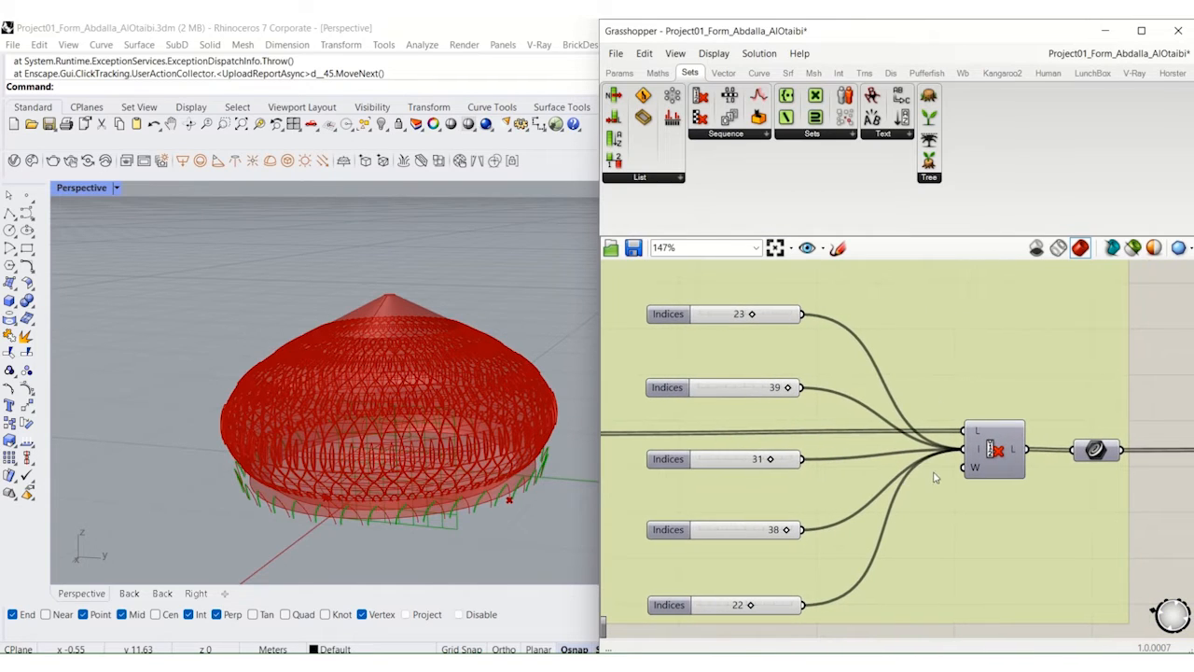
left_click(1005, 471)
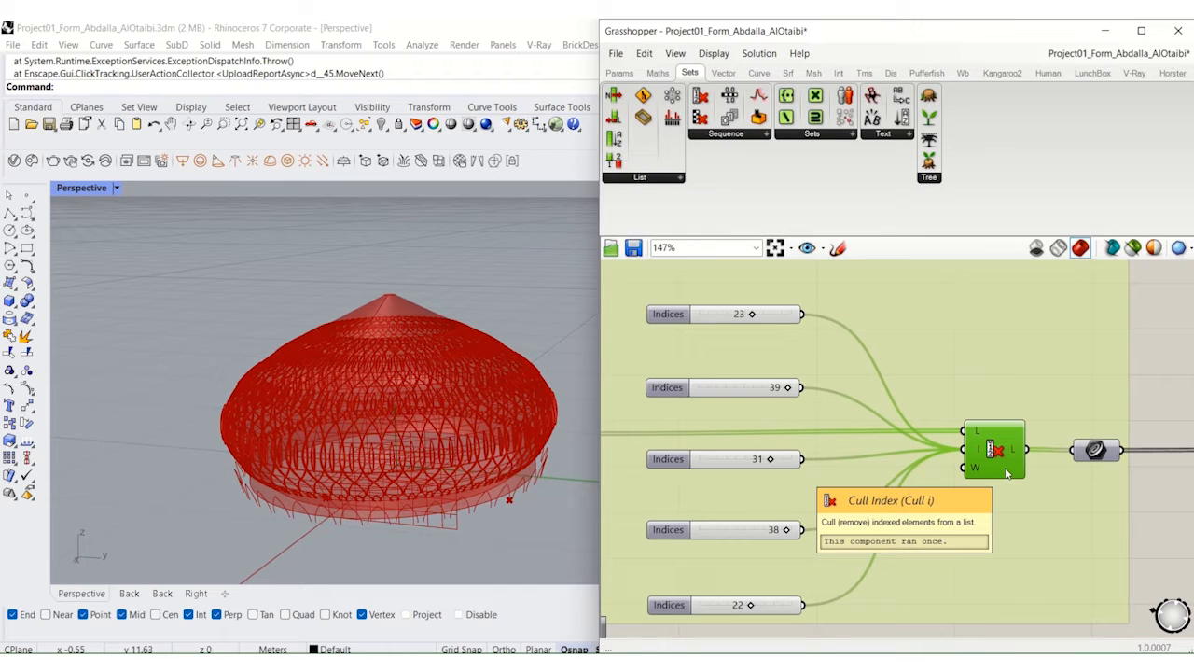
middle_click(1007, 457)
left_click(1033, 431)
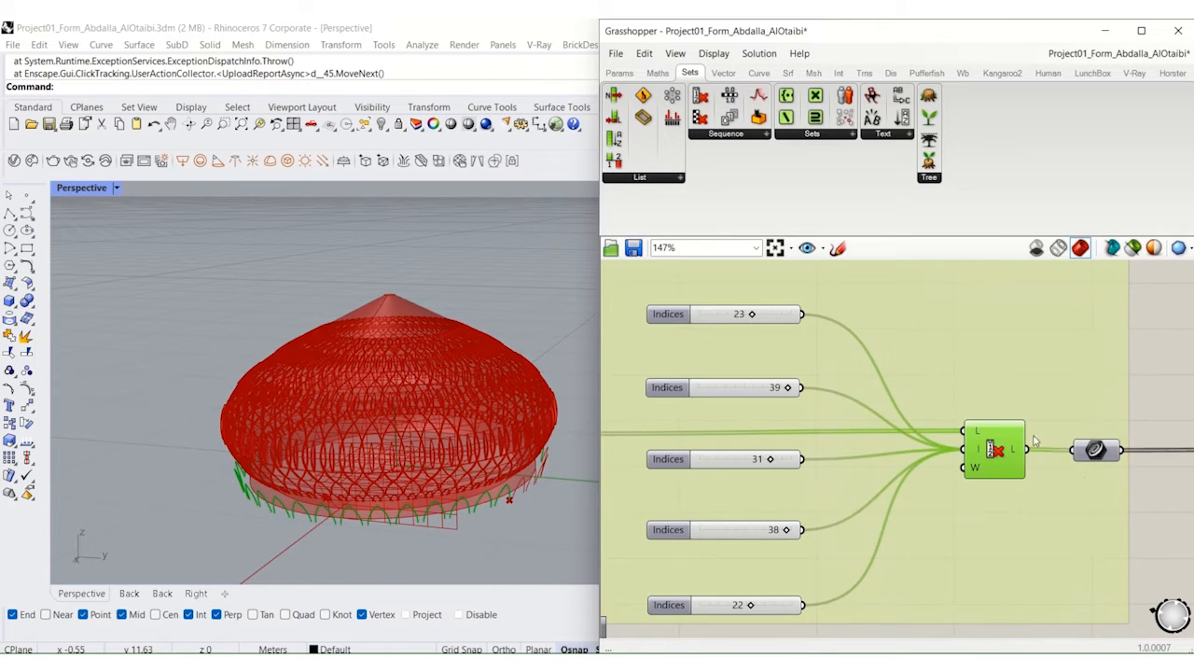
Step: Turn on the preview of the Extrude Point component that extrudes the culled arcs toward a point
right_click_drag(1076, 478, 837, 468)
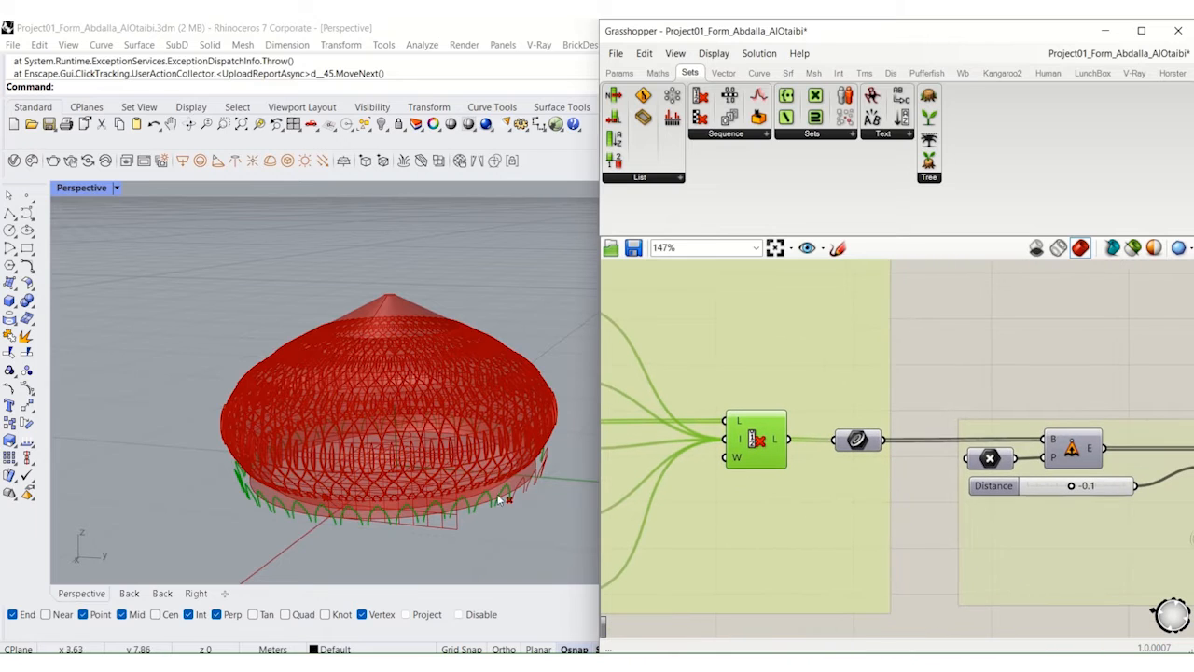
right_click_drag(506, 498, 466, 498)
right_click_drag(1086, 494, 944, 492)
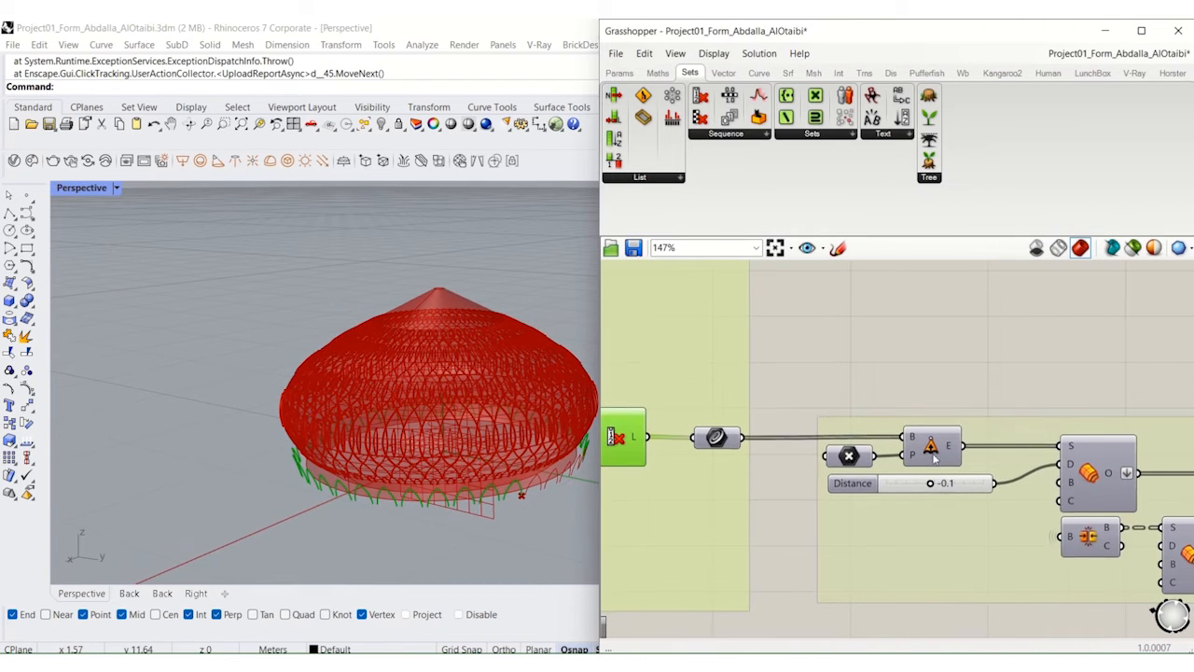
left_click(936, 451)
middle_click(936, 452)
left_click(964, 424)
Step: Examine the surface offset and Cull Pattern components following the arc extrusion, and highlight the final Brep container's arches on the model
right_click_drag(1140, 509, 982, 498)
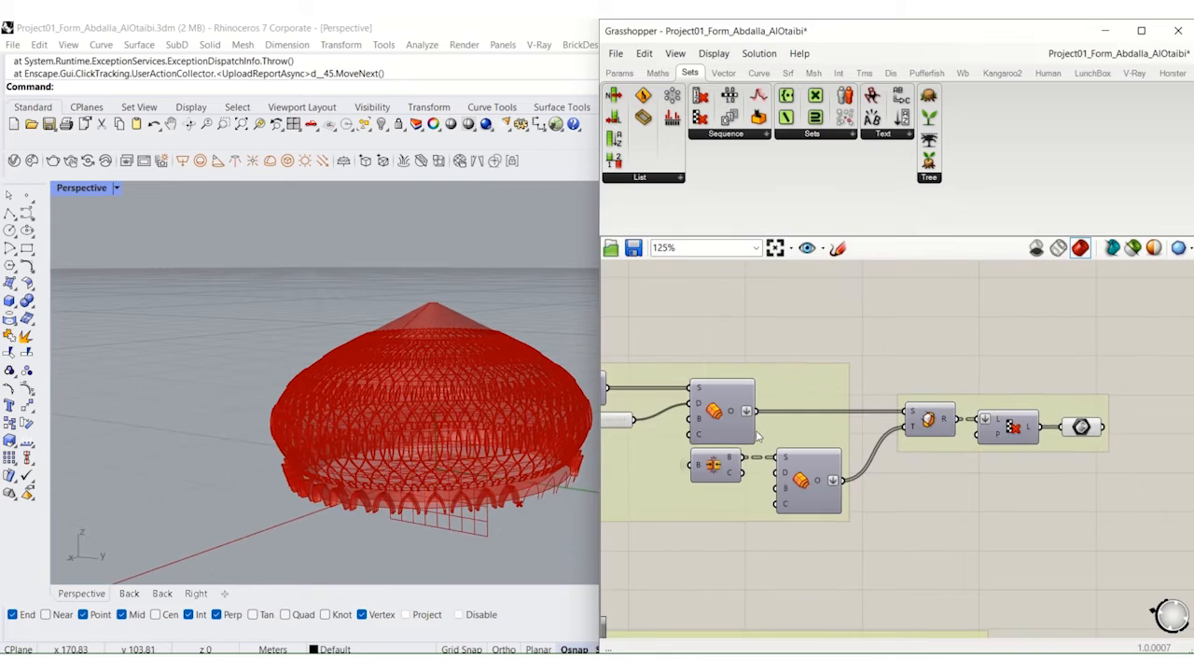
scroll(737, 426, "up", 4)
right_click_drag(709, 407, 756, 416)
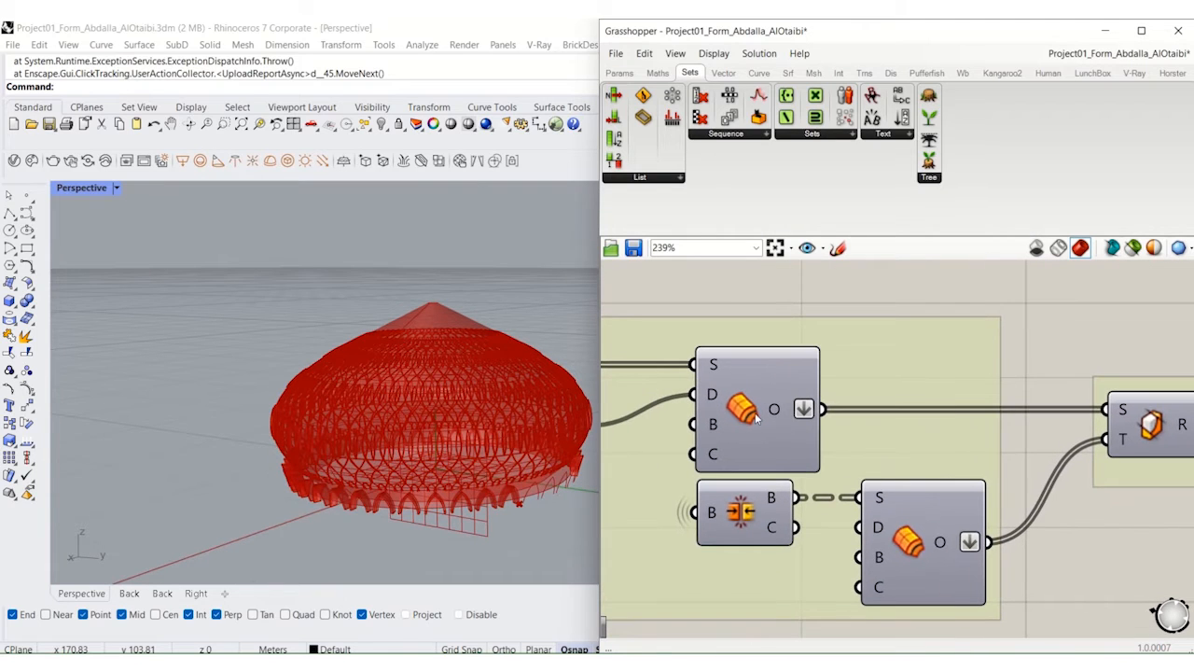
right_click_drag(1101, 457, 868, 460)
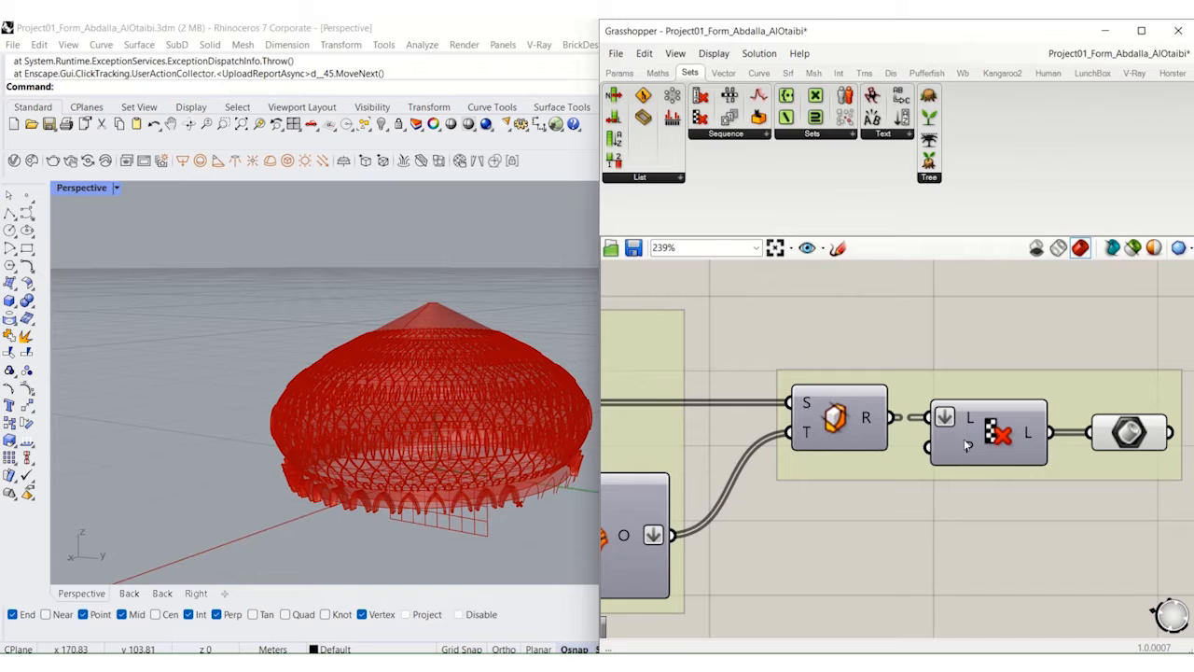
right_click_drag(989, 458, 790, 455)
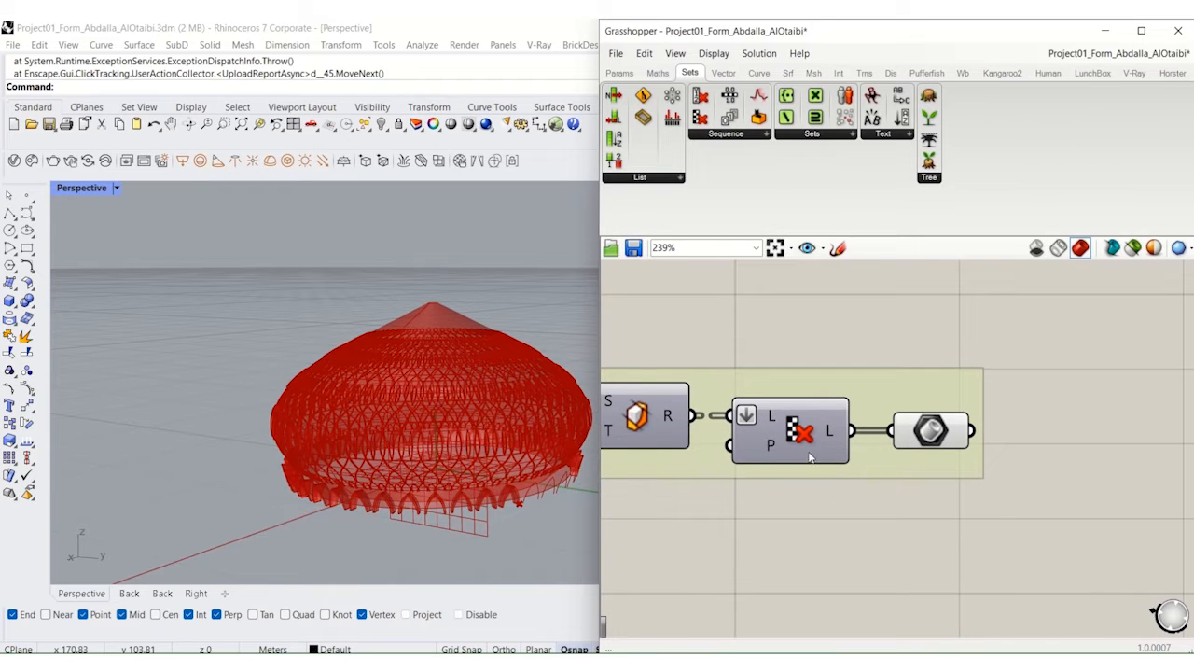
left_click(930, 436)
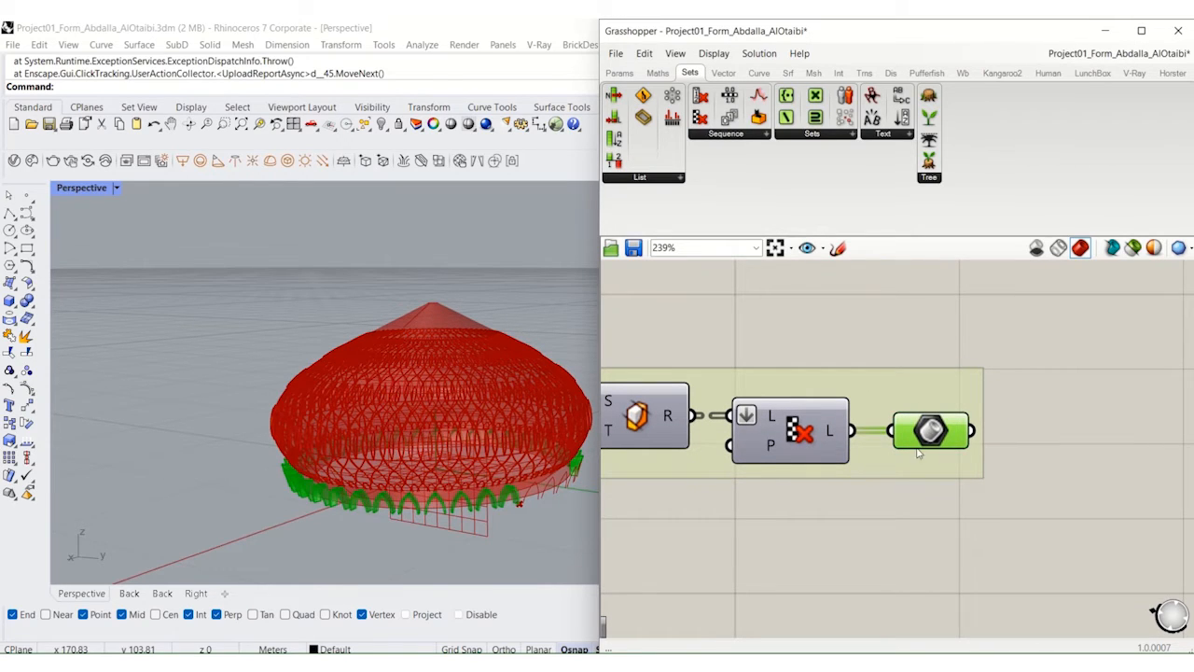
left_click(908, 514)
Step: Turn on the preview of the Brep container before the offset in the Outer Arc (Entrance) group
right_click_drag(767, 578, 958, 402)
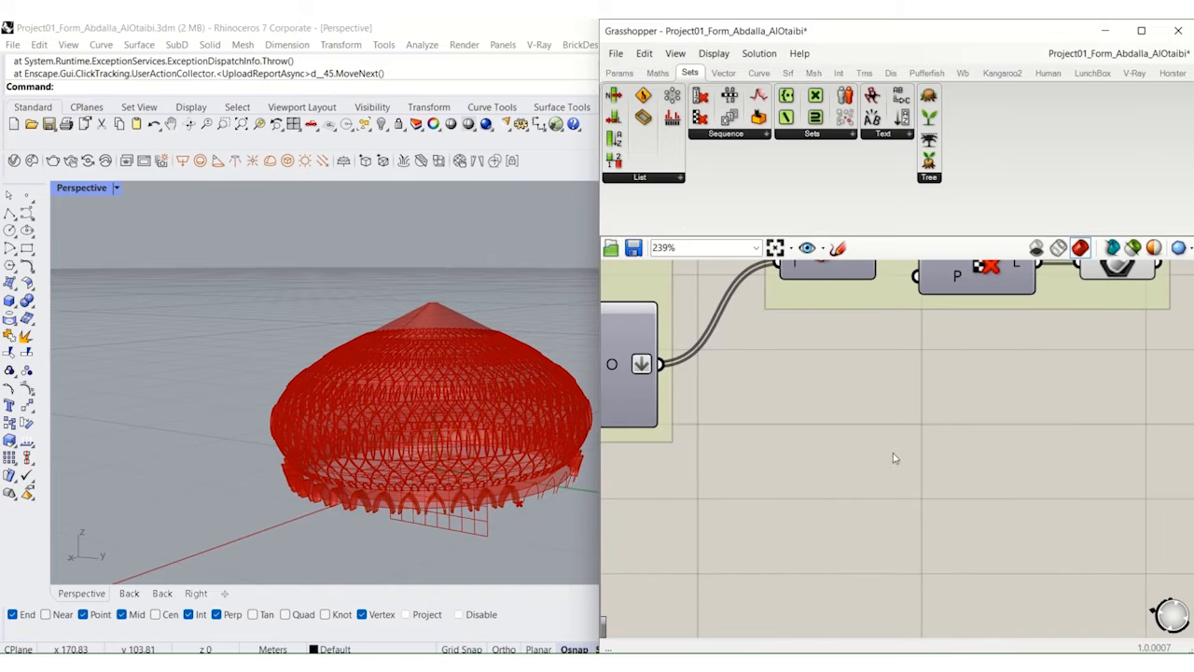
right_click_drag(803, 512, 879, 419)
scroll(879, 419, "down", 3)
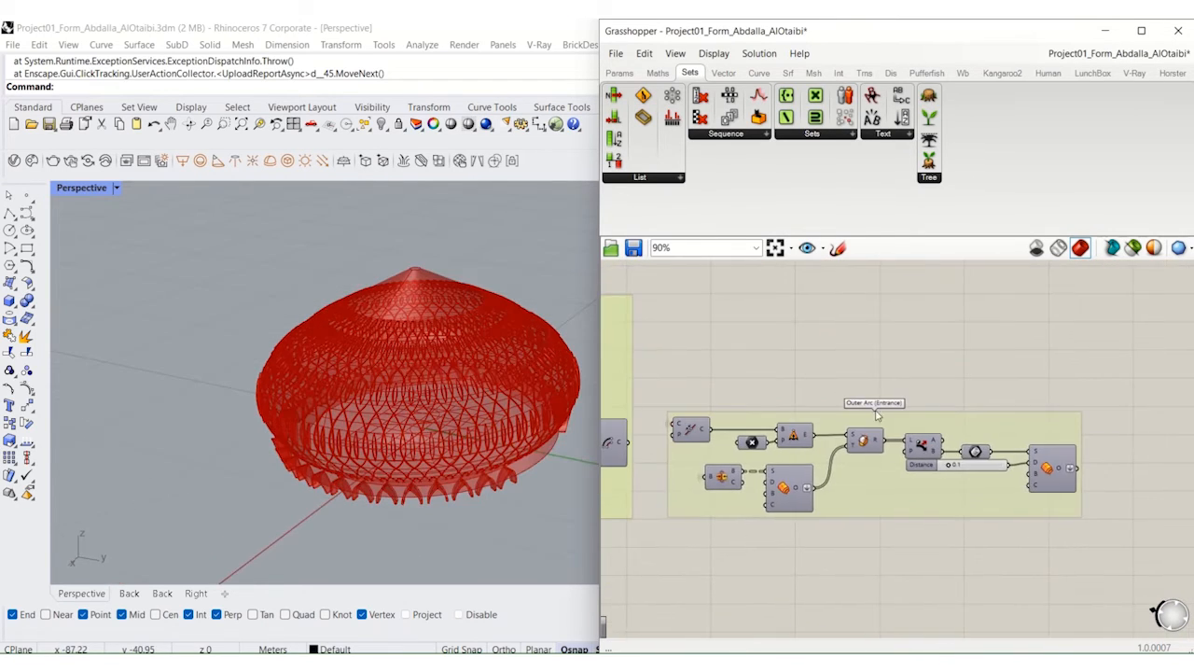
scroll(955, 414, "up", 2)
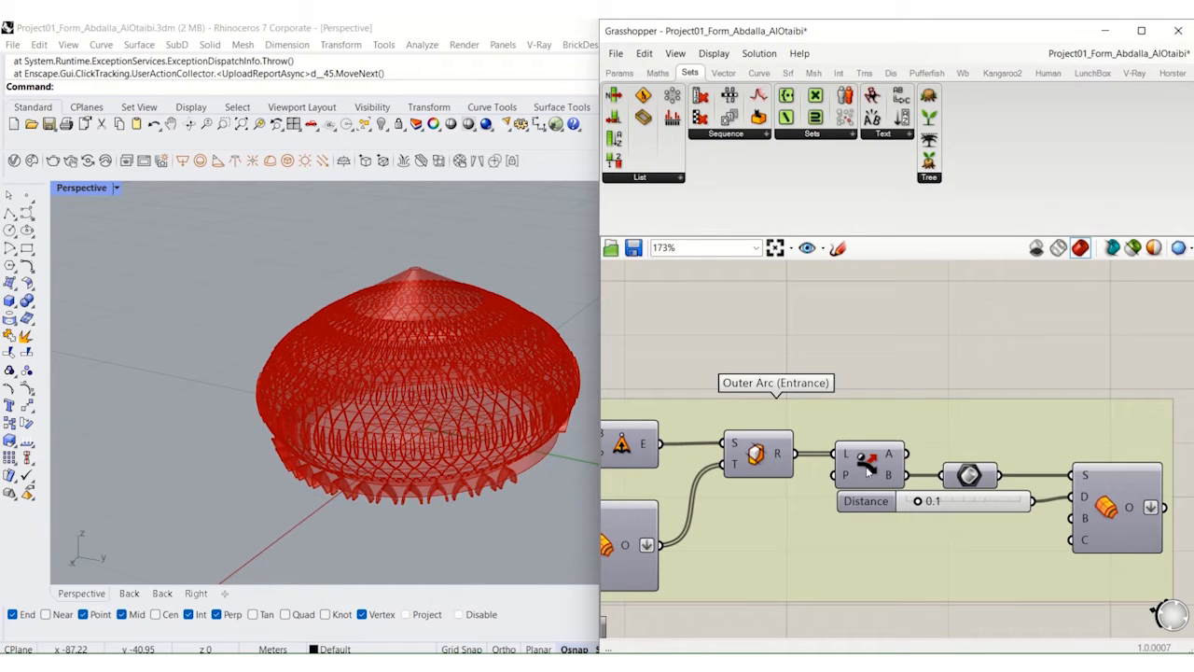
scroll(868, 471, "down", 3)
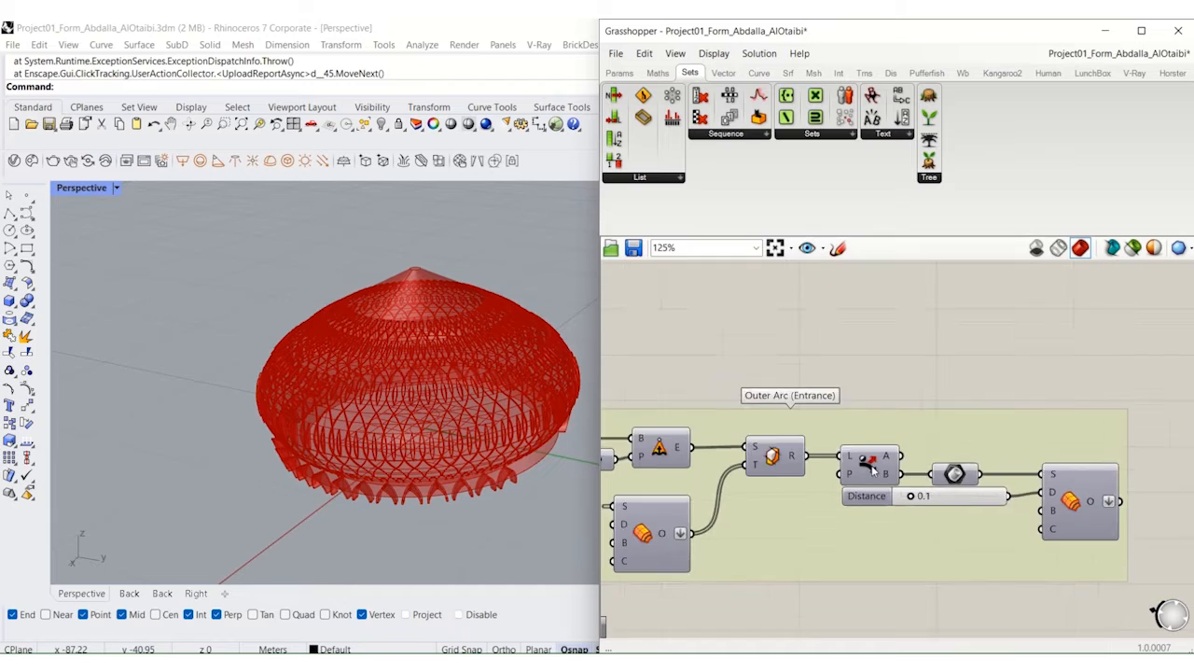
middle_click(930, 473)
left_click(958, 440)
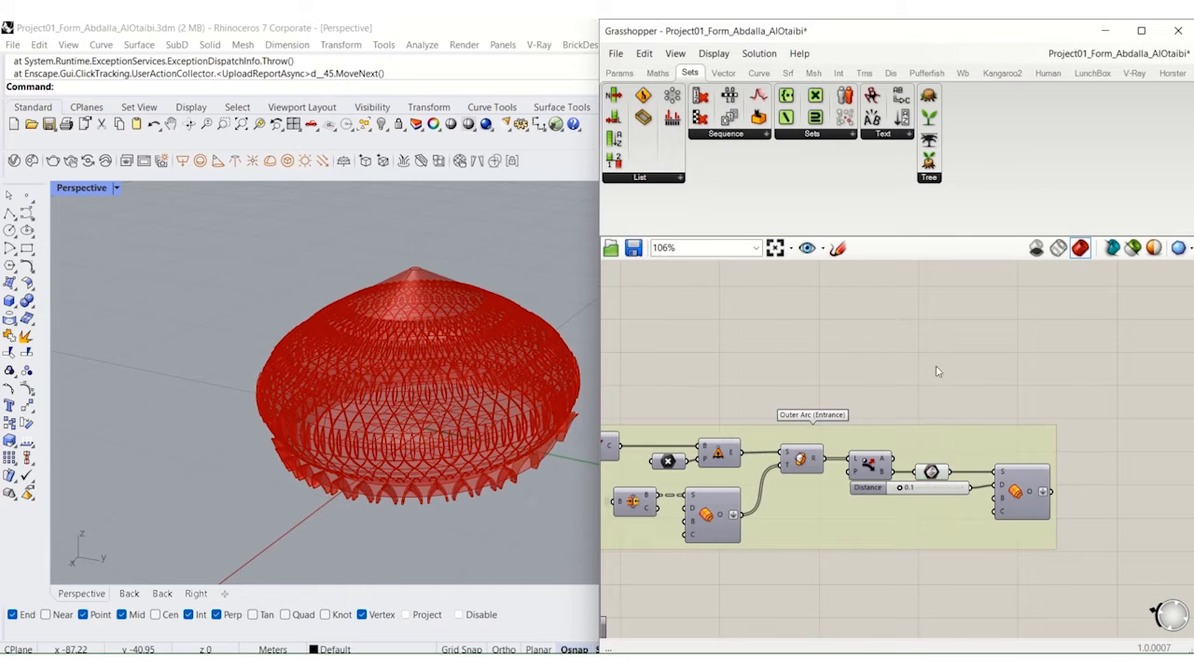
Step: Turn on the preview of the capped loft at the end of the Dome Top group and view the finial
scroll(877, 335, "up", 4)
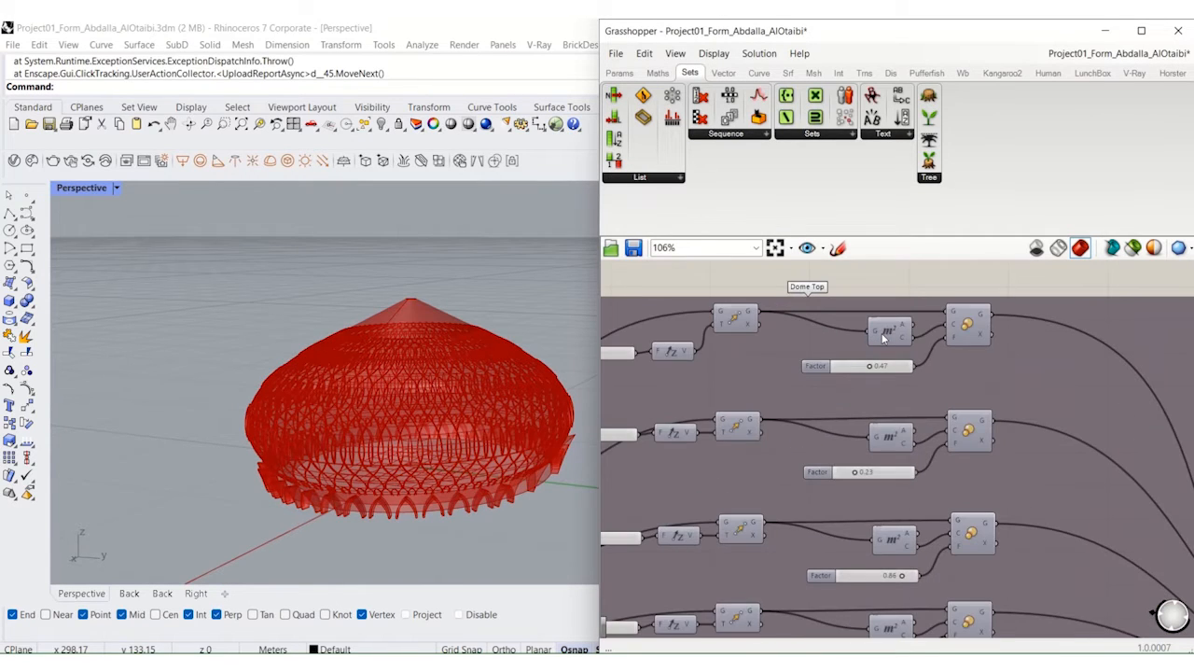
right_click_drag(971, 362, 845, 417)
right_click_drag(1058, 536, 874, 394)
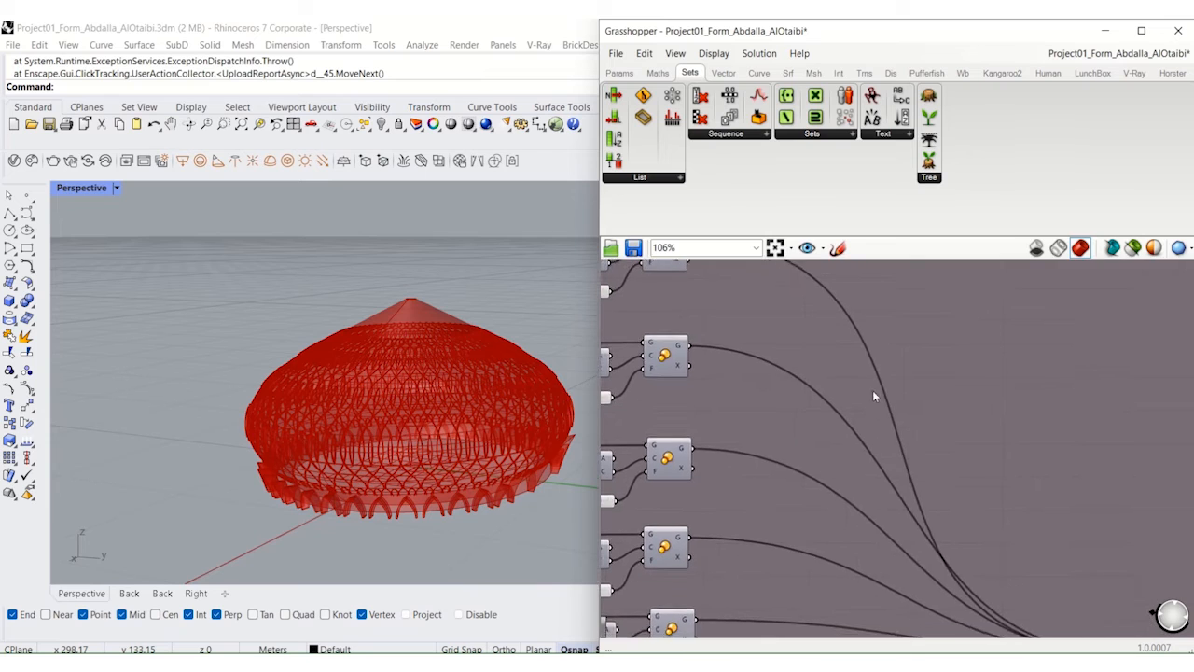
scroll(877, 395, "down", 3)
right_click_drag(1029, 535, 979, 471)
scroll(987, 467, "up", 5)
left_click(1001, 467)
middle_click(1002, 466)
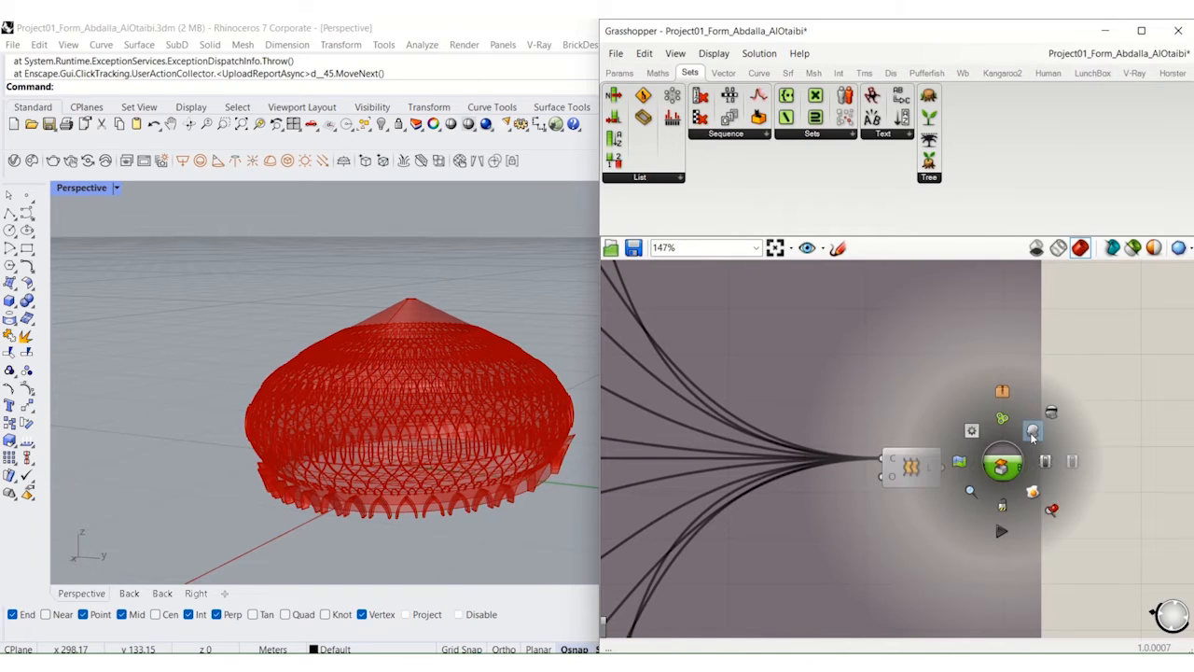
left_click(1033, 432)
left_click(1105, 463)
mouse_move(530, 421)
right_mouse_down()
mouse_move(458, 419)
mouse_move(582, 409)
mouse_move(541, 421)
mouse_move(508, 469)
mouse_move(466, 426)
mouse_move(515, 438)
right_mouse_up()
Step: Switch to the Project01_Physics Grasshopper definition
mouse_move(600, 21)
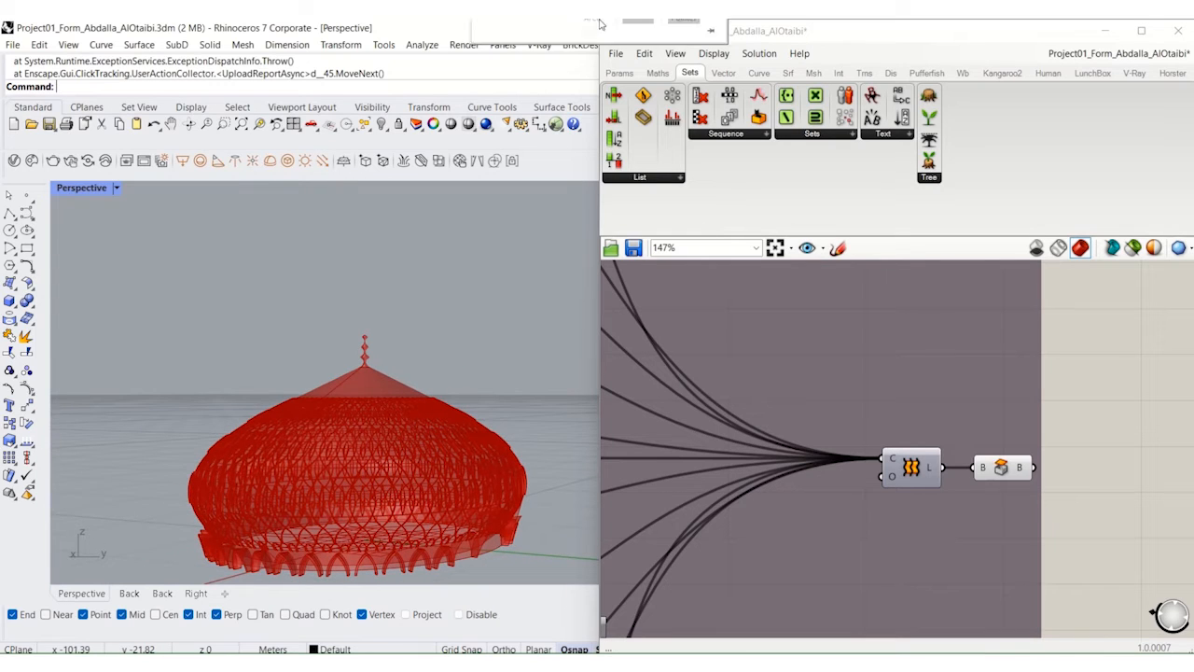
left_click(547, 56)
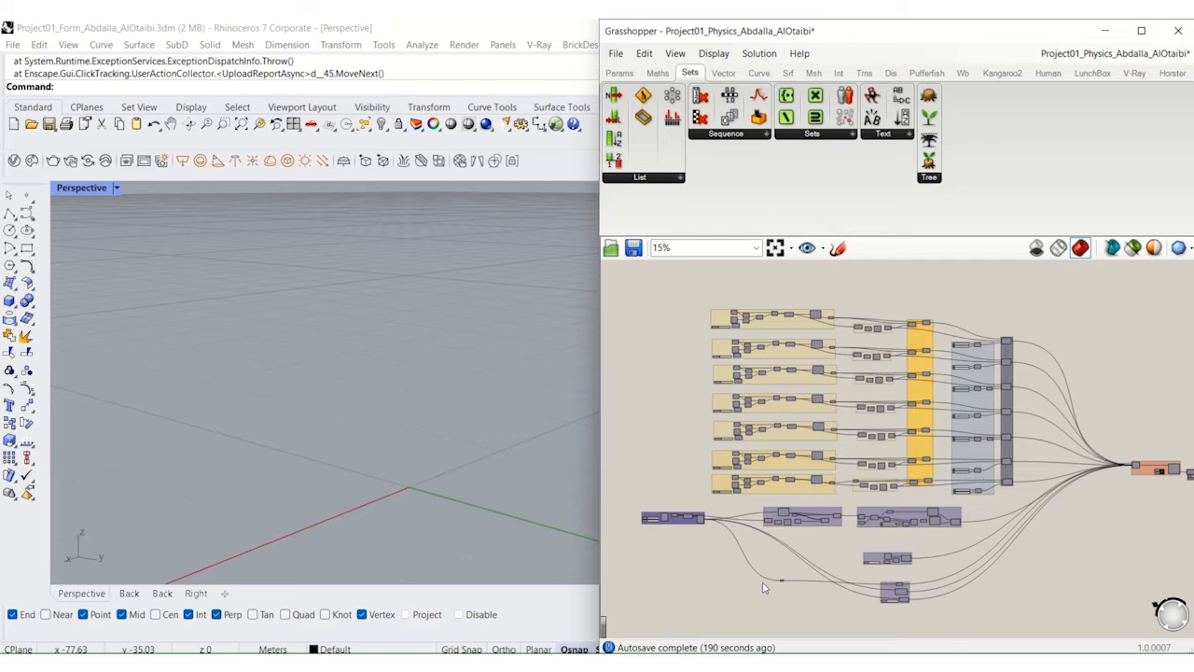
Step: Turn on the preview of the radial grid component in the Grid group
scroll(675, 566, "up", 6)
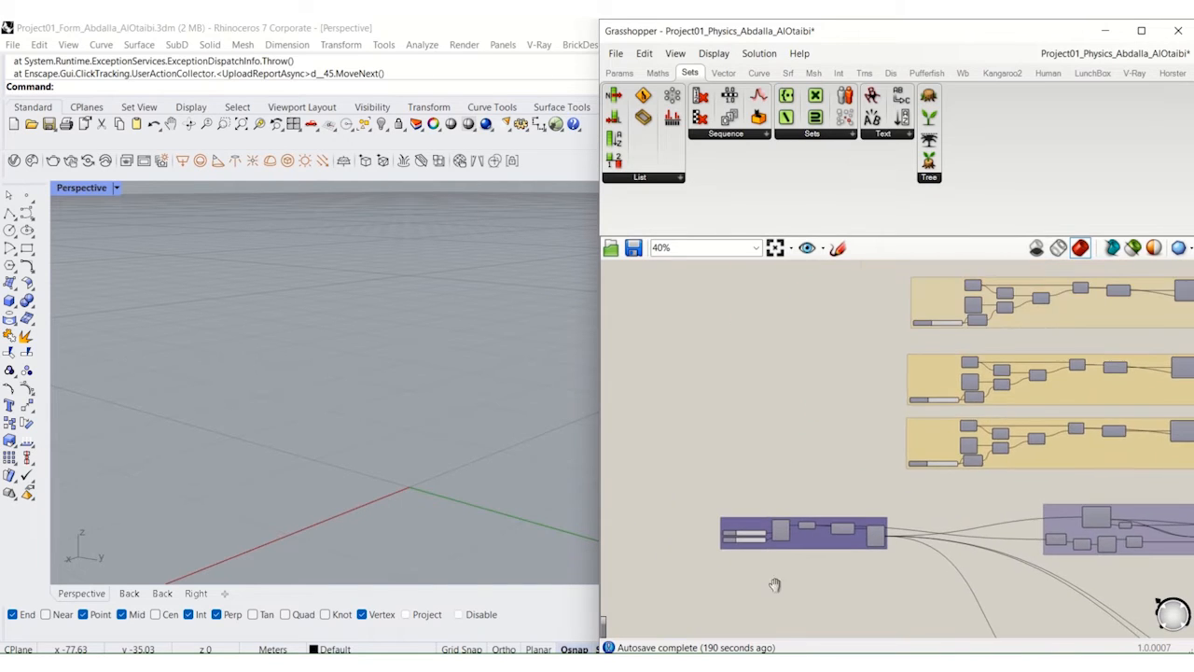
scroll(813, 531, "up", 3)
left_click(827, 473)
middle_click(826, 473)
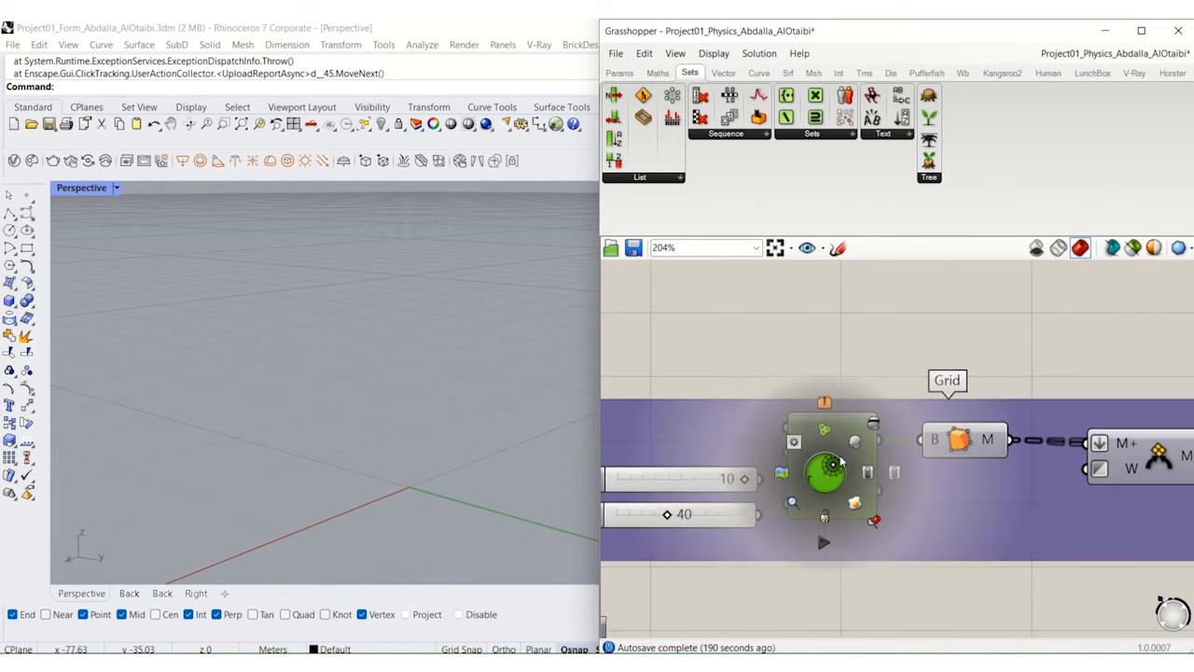
left_click(847, 451)
Step: Follow the Grid group past the mesh join and select the mesh normals component at its end
right_click_drag(971, 523, 781, 512)
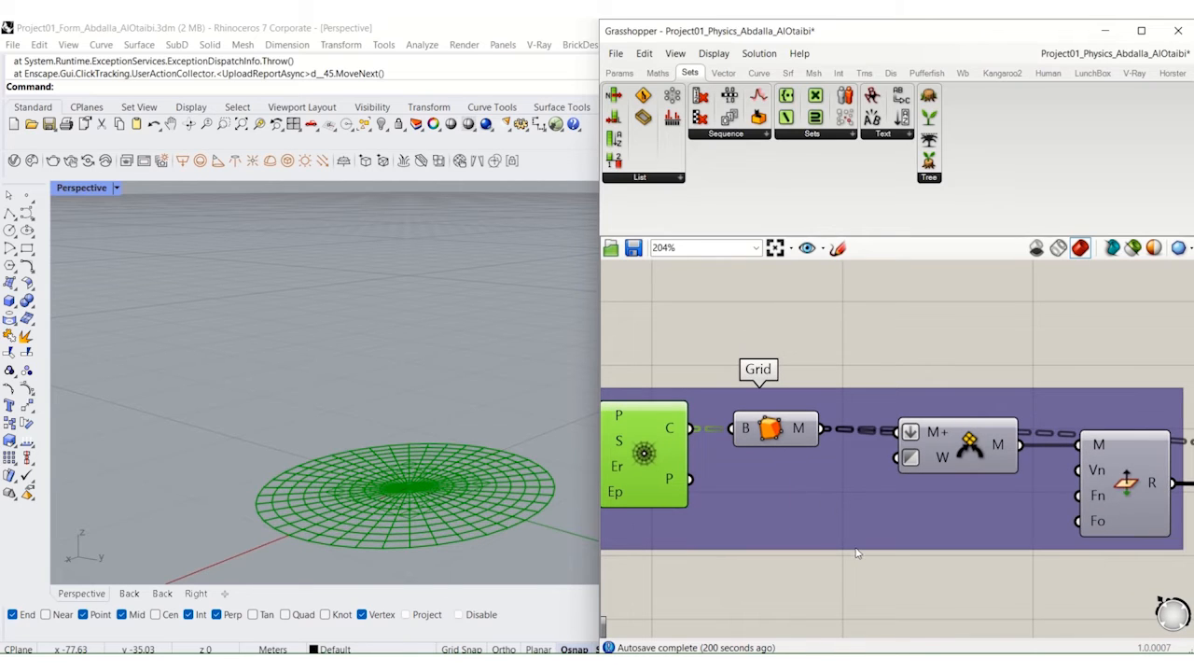
right_click_drag(935, 539, 808, 537)
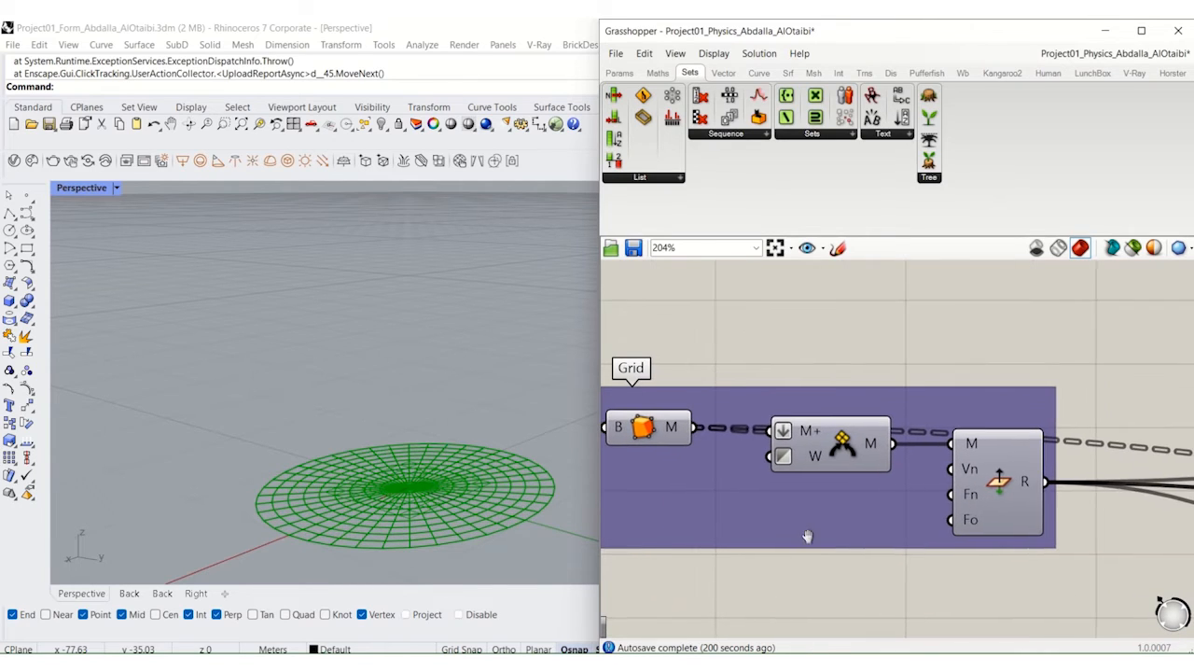
right_click_drag(885, 546, 740, 544)
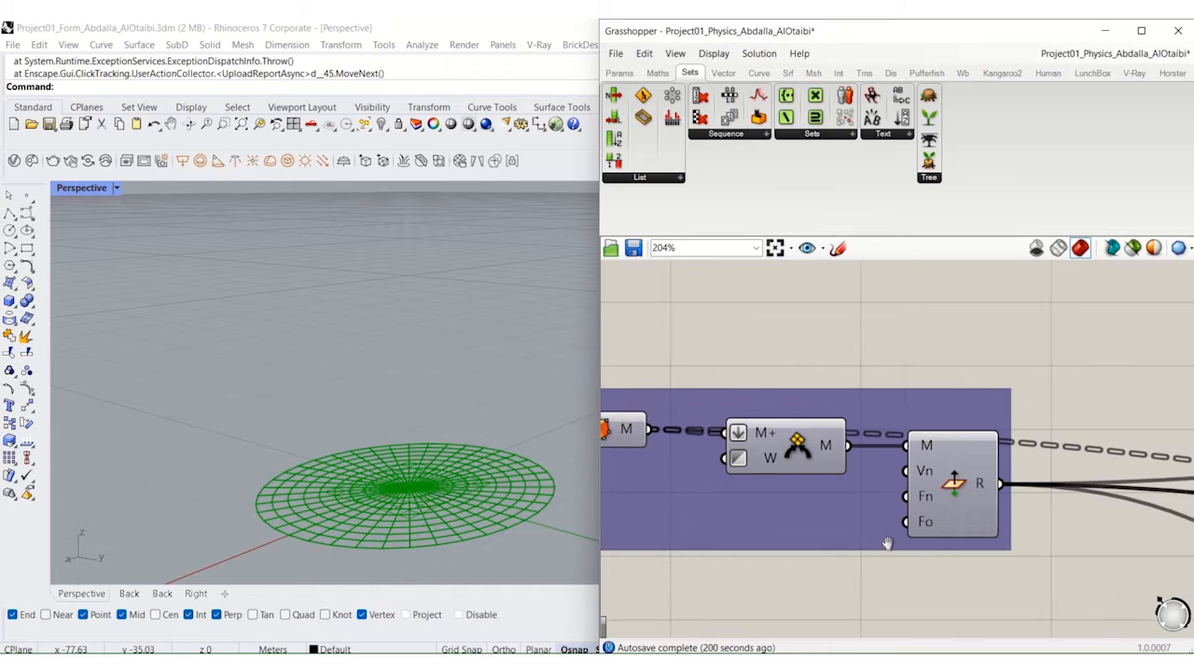
left_click(846, 491)
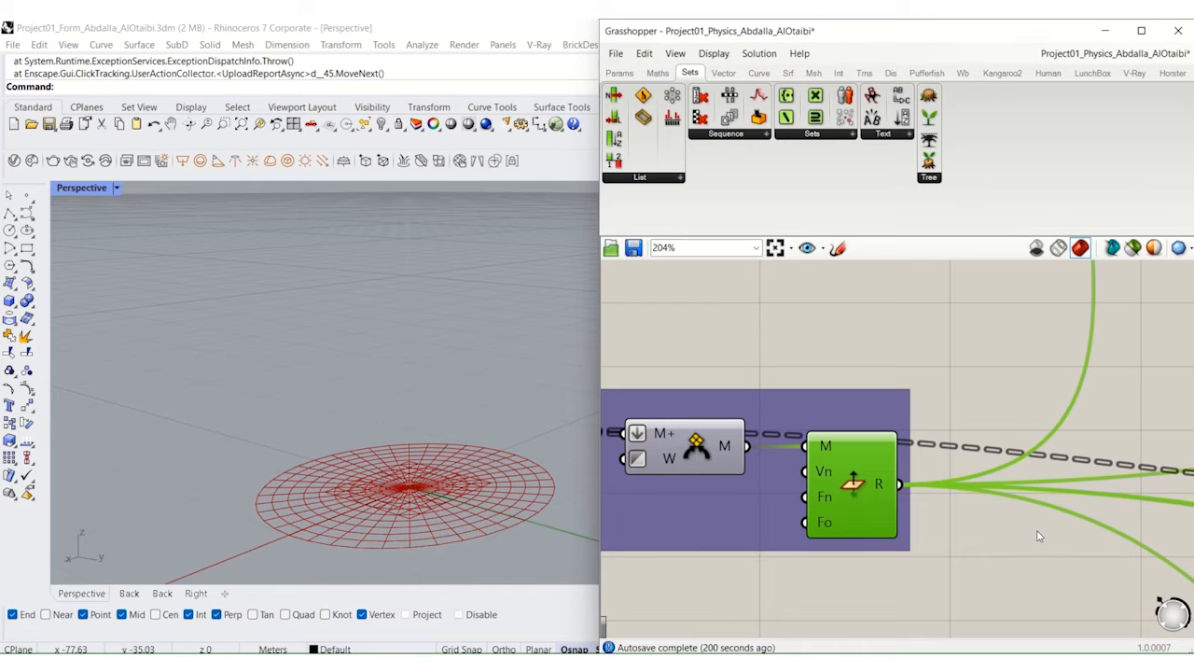
Step: Turn on the preview of the Cull Pattern component that filters the naked and clothed mesh points after the Grid group
right_click_drag(1038, 535, 715, 509)
scroll(715, 509, "down", 2)
right_click_drag(1096, 520, 741, 514)
right_click_drag(1060, 463, 828, 505)
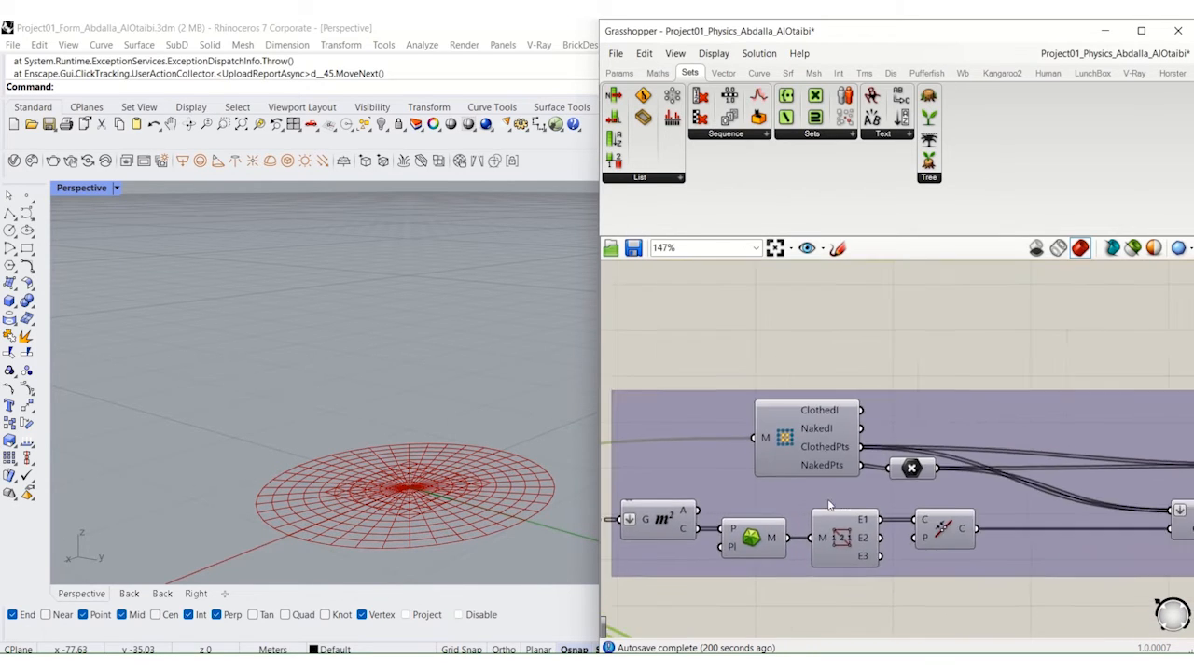
scroll(802, 439, "up", 3)
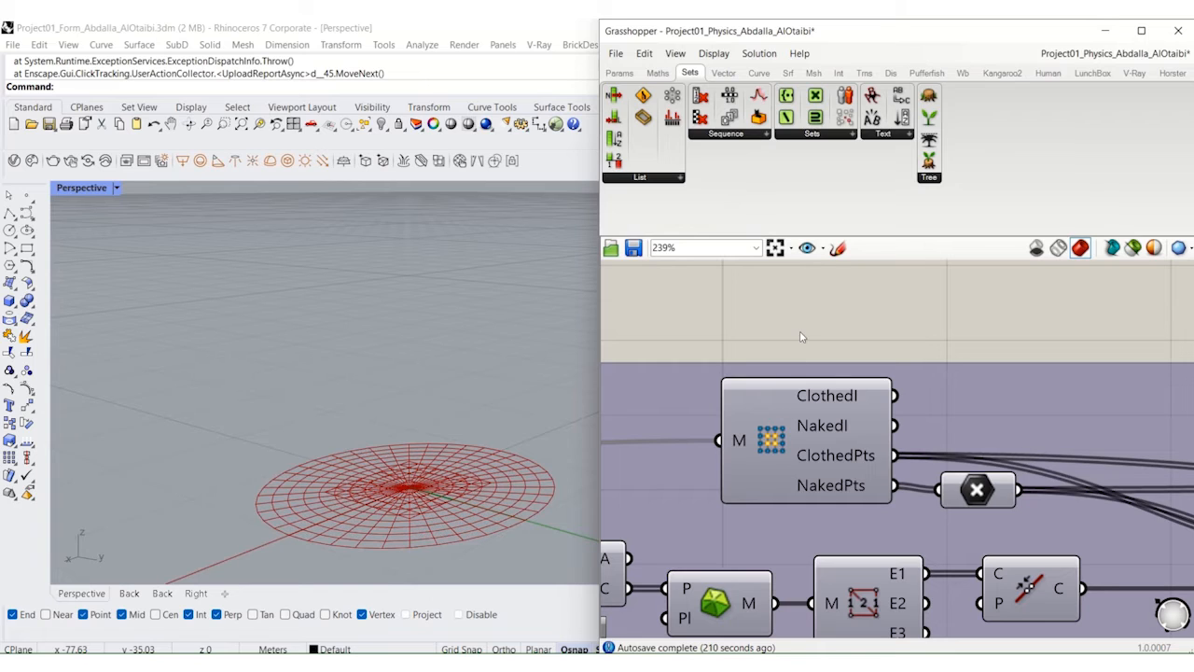
scroll(800, 336, "down", 3)
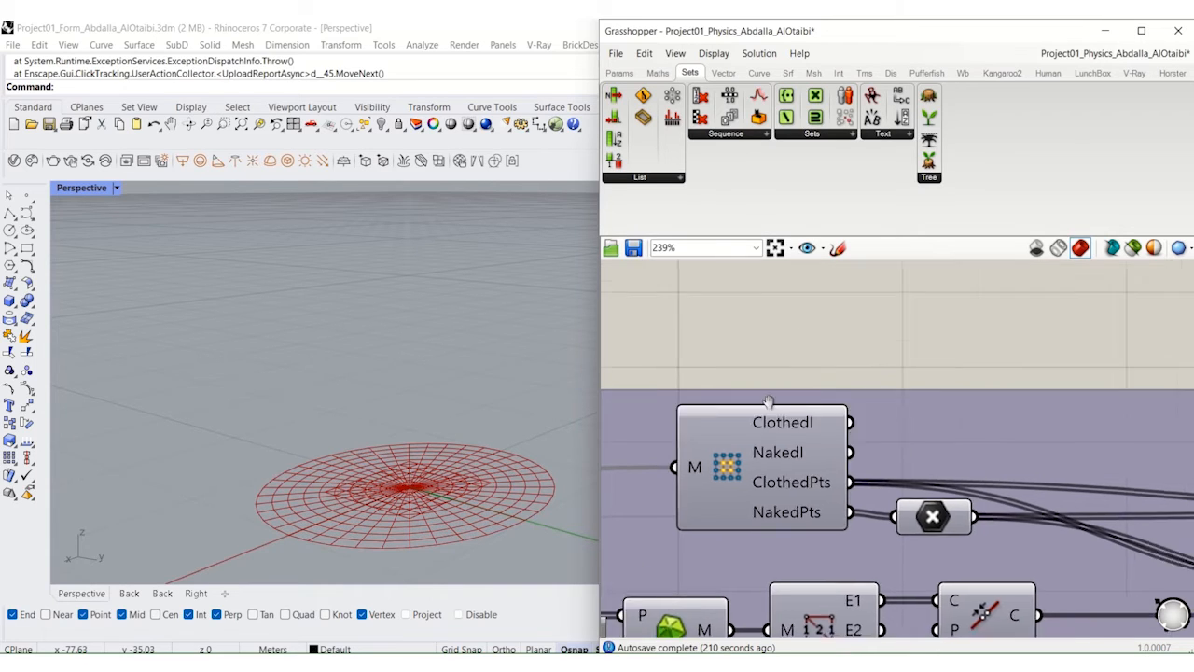
right_click_drag(1175, 528, 836, 489)
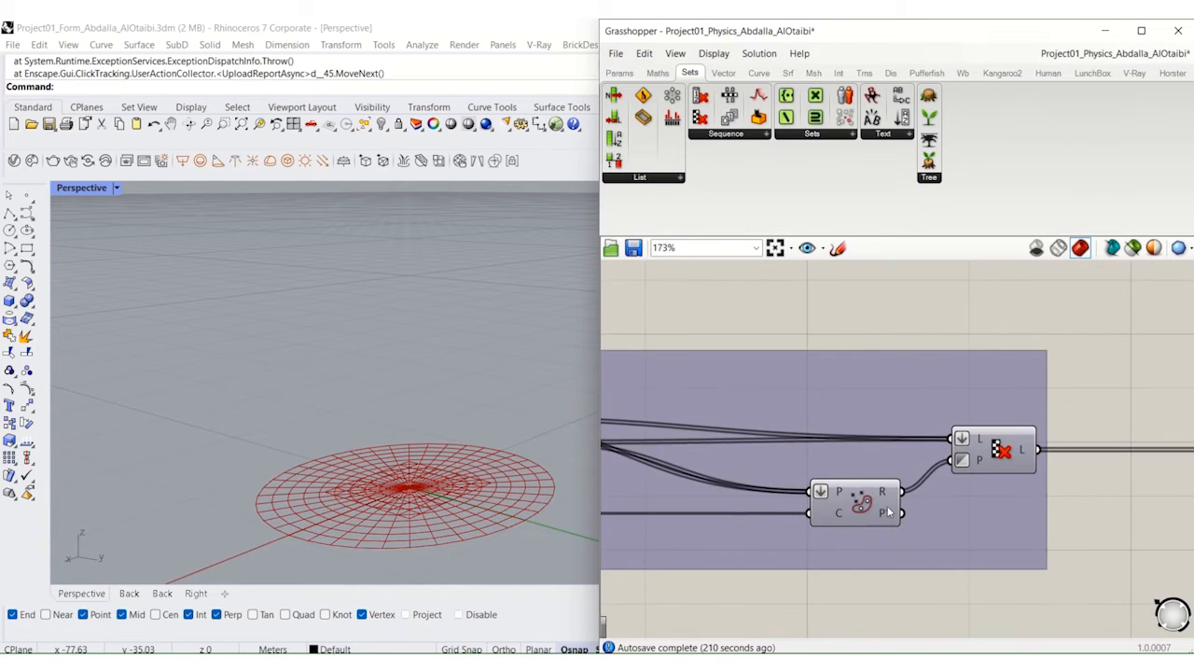
right_click_drag(1028, 455, 997, 453)
left_click(985, 445)
middle_click(984, 445)
left_click(1015, 416)
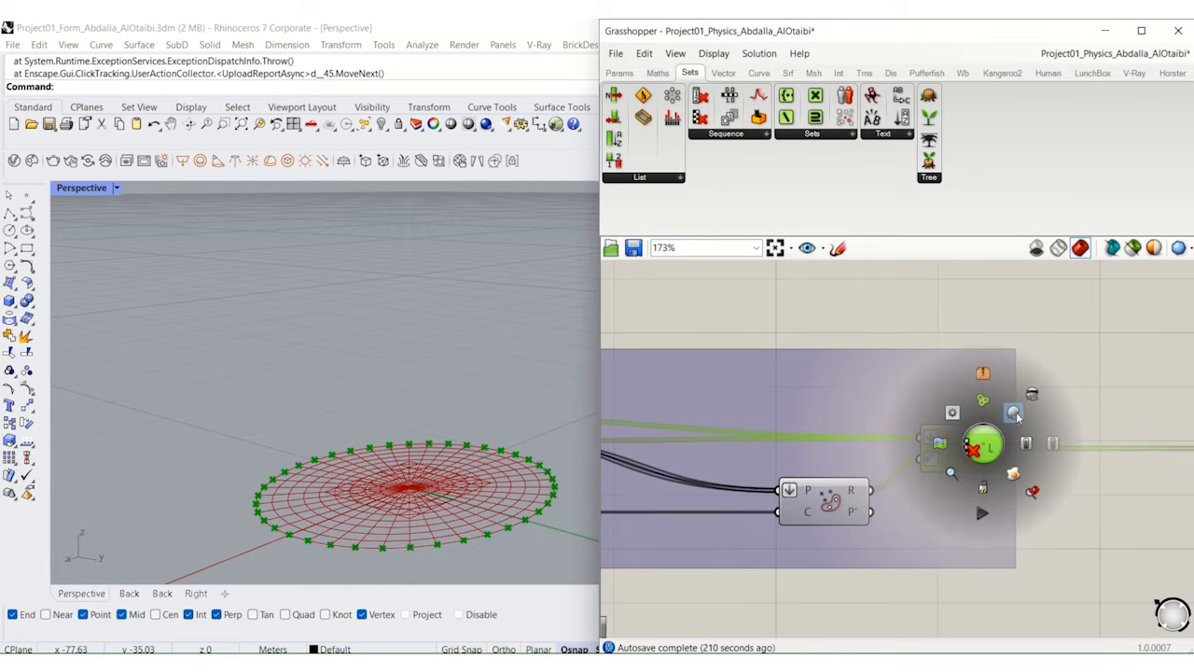
Step: Examine how the naked mesh points feed the Anchor goal, and examine the top anchor point group
right_click_drag(1061, 401, 903, 426)
scroll(913, 426, "down", 2)
right_click_drag(1052, 438, 930, 442)
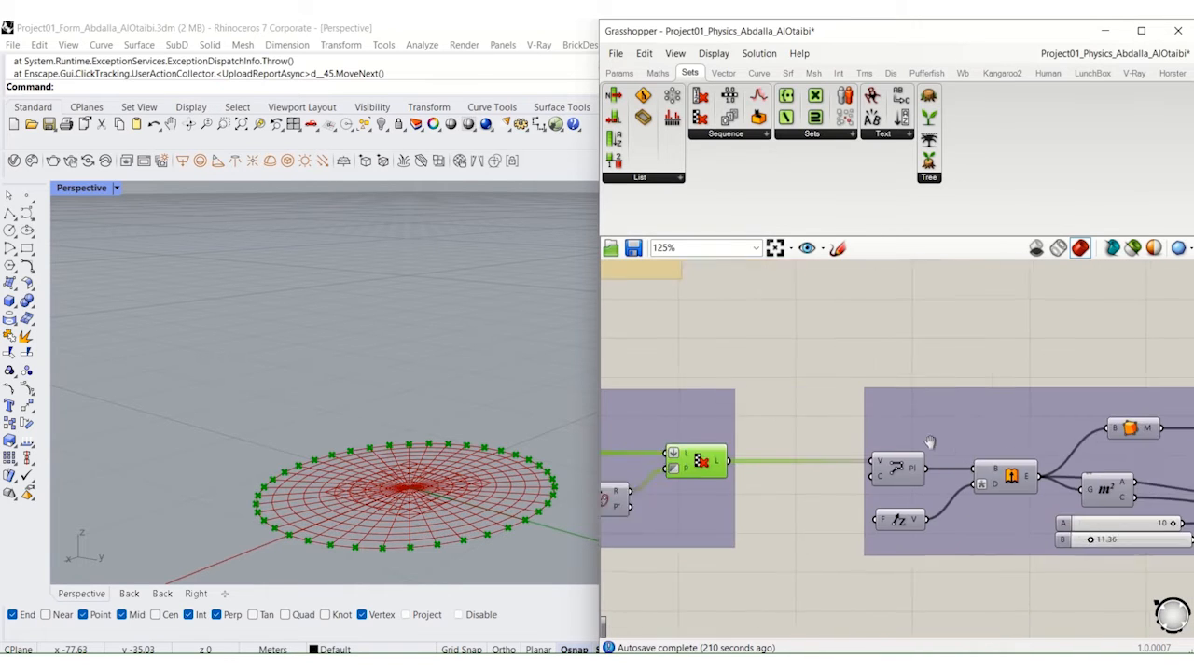
right_click_drag(1185, 432, 813, 432)
right_click_drag(1027, 441, 728, 445)
scroll(978, 499, "up", 3)
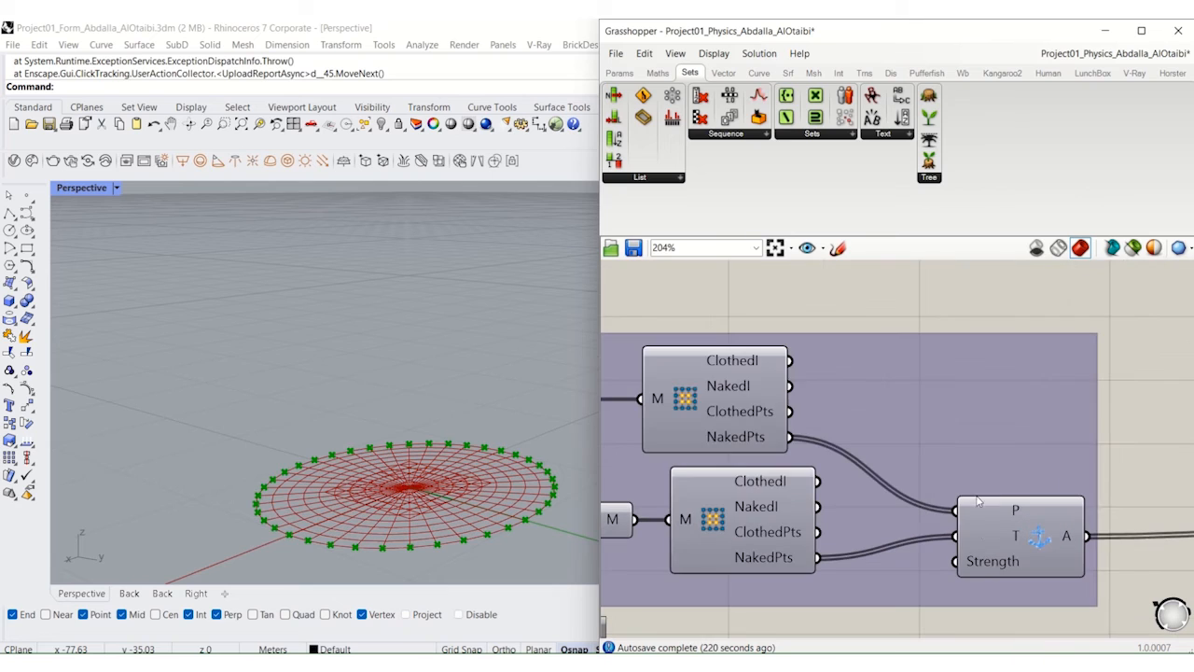
mouse_move(981, 531)
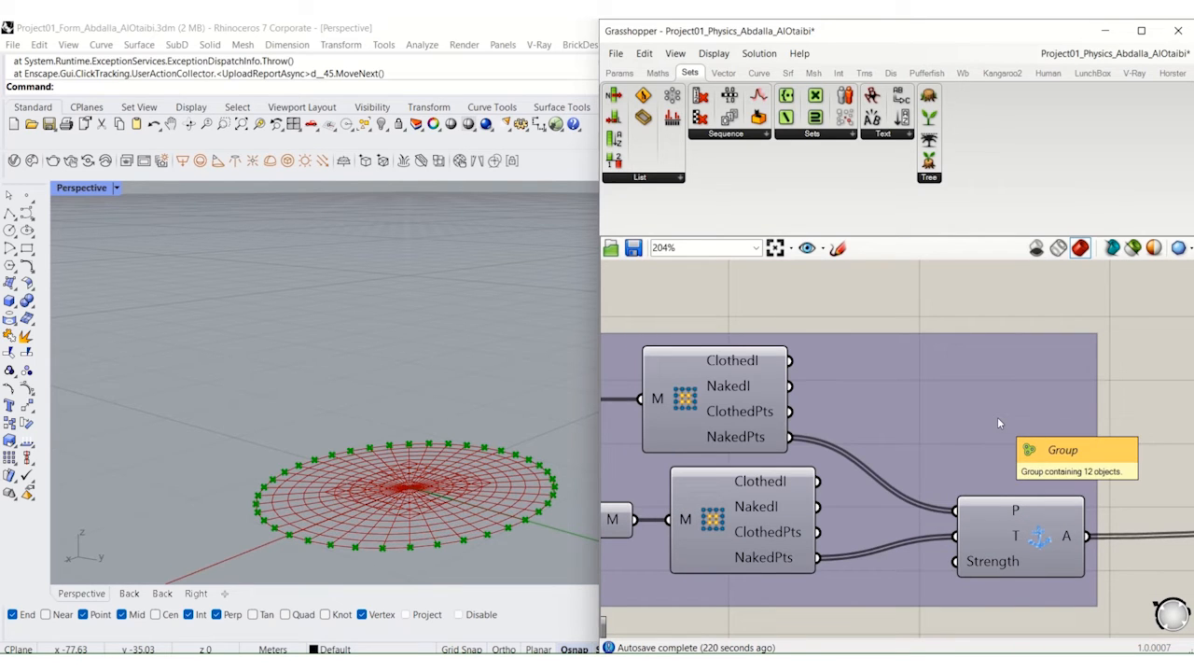
scroll(997, 417, "down", 4)
right_click_drag(745, 593, 1003, 495)
right_click_drag(852, 557, 978, 421)
scroll(885, 578, "up", 3)
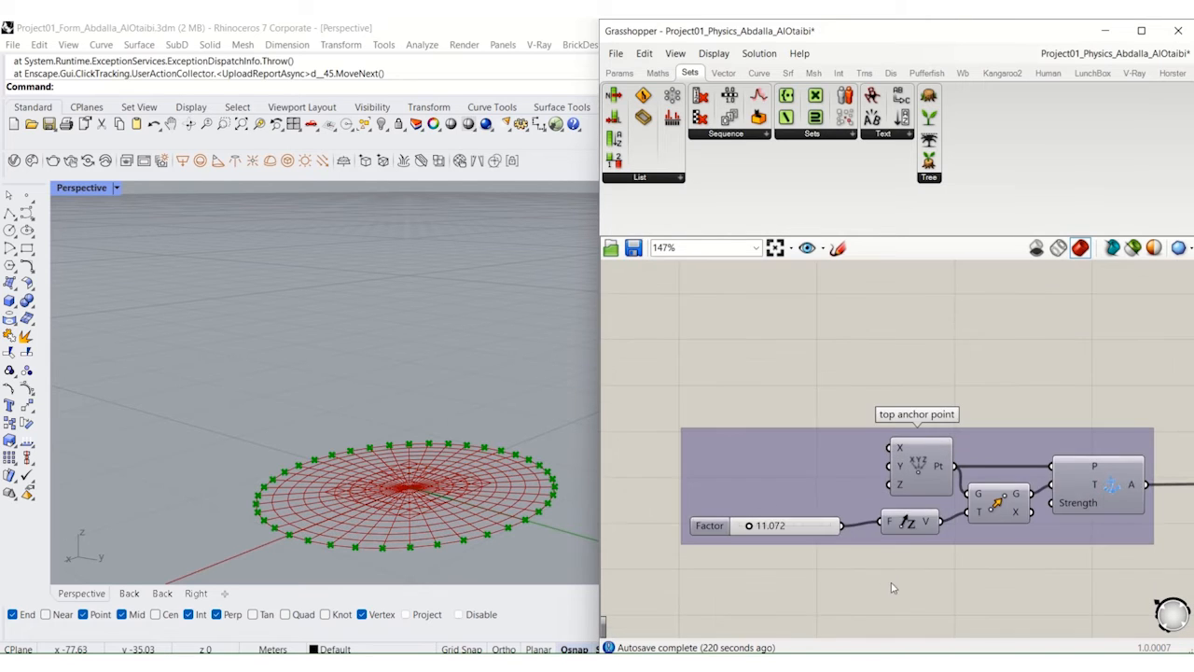
right_click_drag(893, 588, 859, 548)
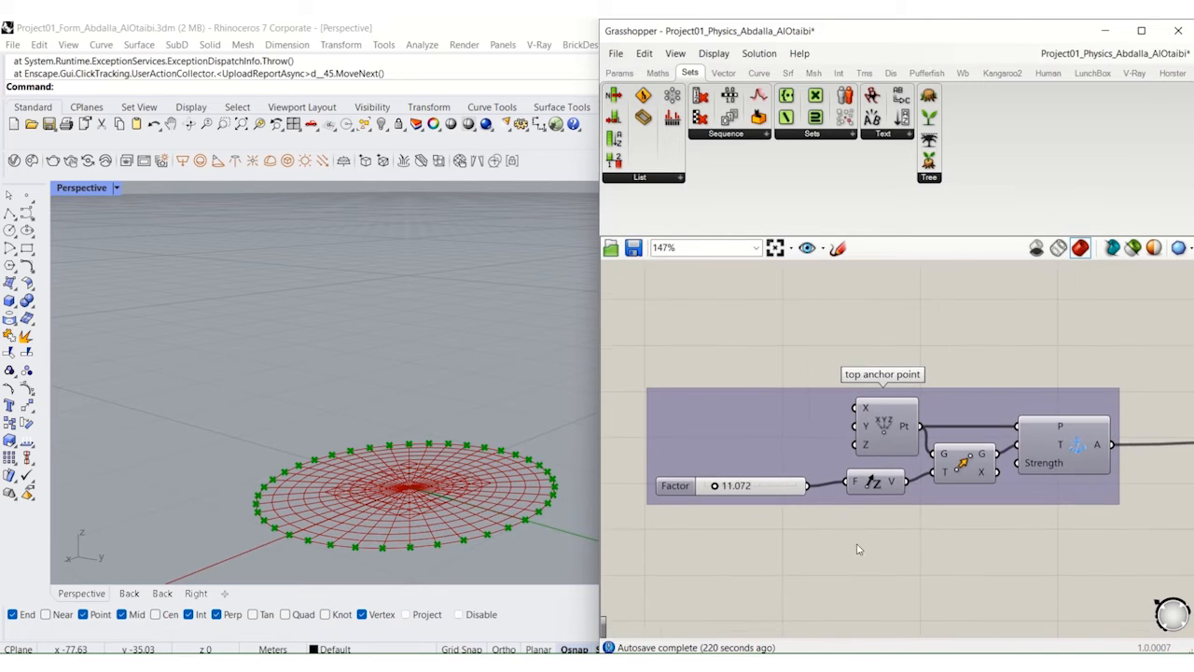
Step: Preview the Move component's raised point in the top anchor point group, and turn its preview off again
left_click(968, 472)
scroll(970, 478, "up", 3)
middle_click(961, 448)
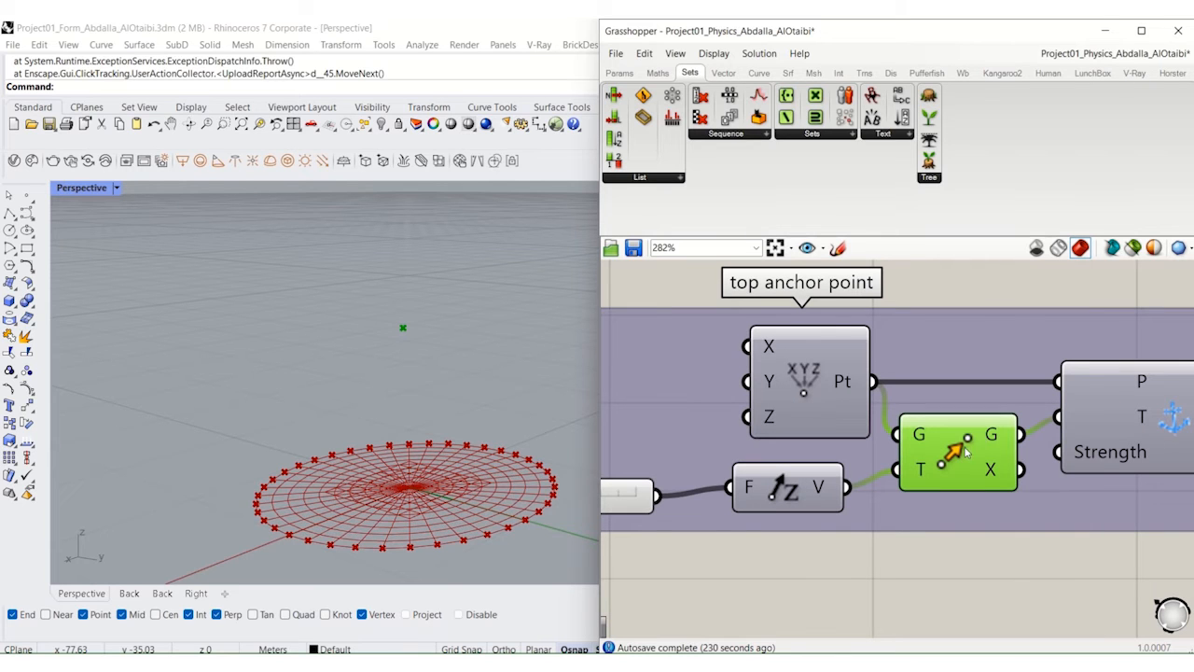
scroll(966, 457, "down", 4)
right_click_drag(966, 457, 998, 476)
middle_click(996, 475)
left_click(1045, 427)
Step: Examine the lowest yellow group, from the face centres tested against a circle to the joined mesh and its naked points
scroll(1049, 428, "down", 5)
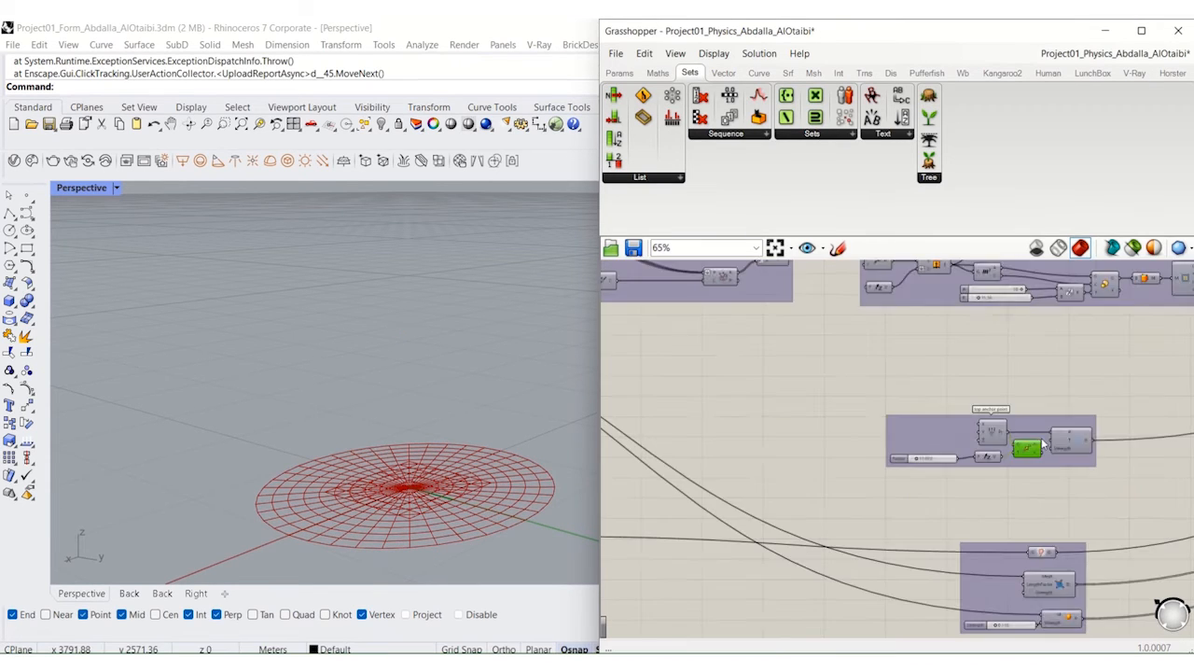
right_click_drag(886, 374, 1055, 557)
right_click_drag(723, 394, 850, 482)
scroll(817, 388, "up", 5)
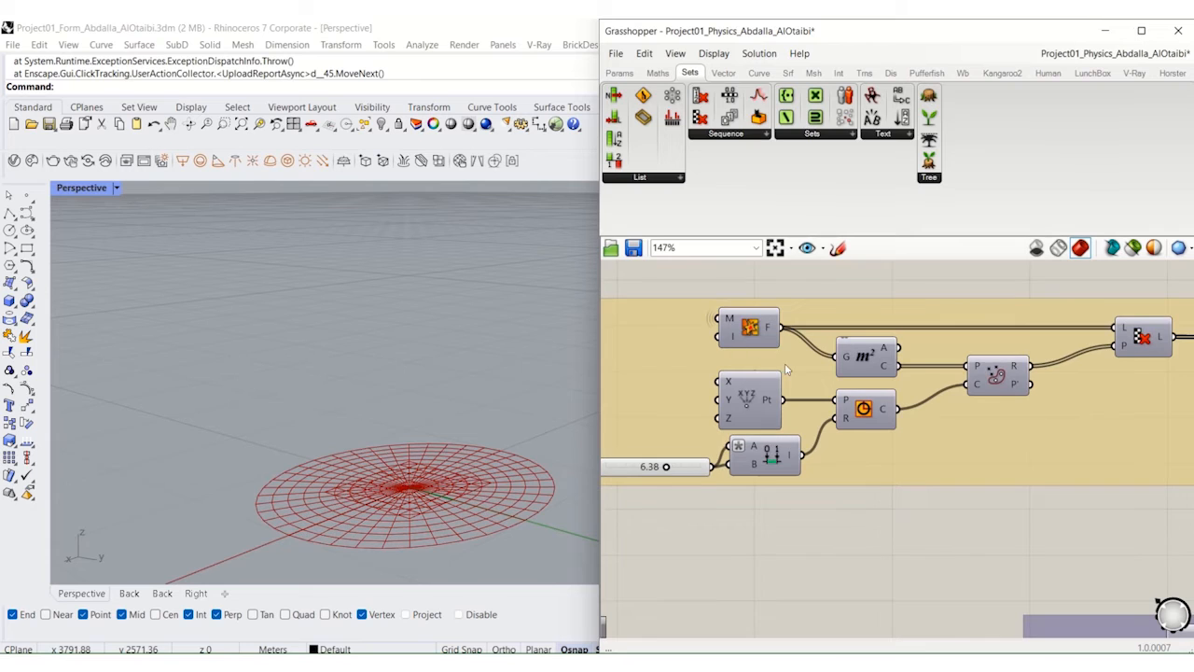
right_click_drag(999, 421, 831, 463)
right_click_drag(947, 483, 819, 479)
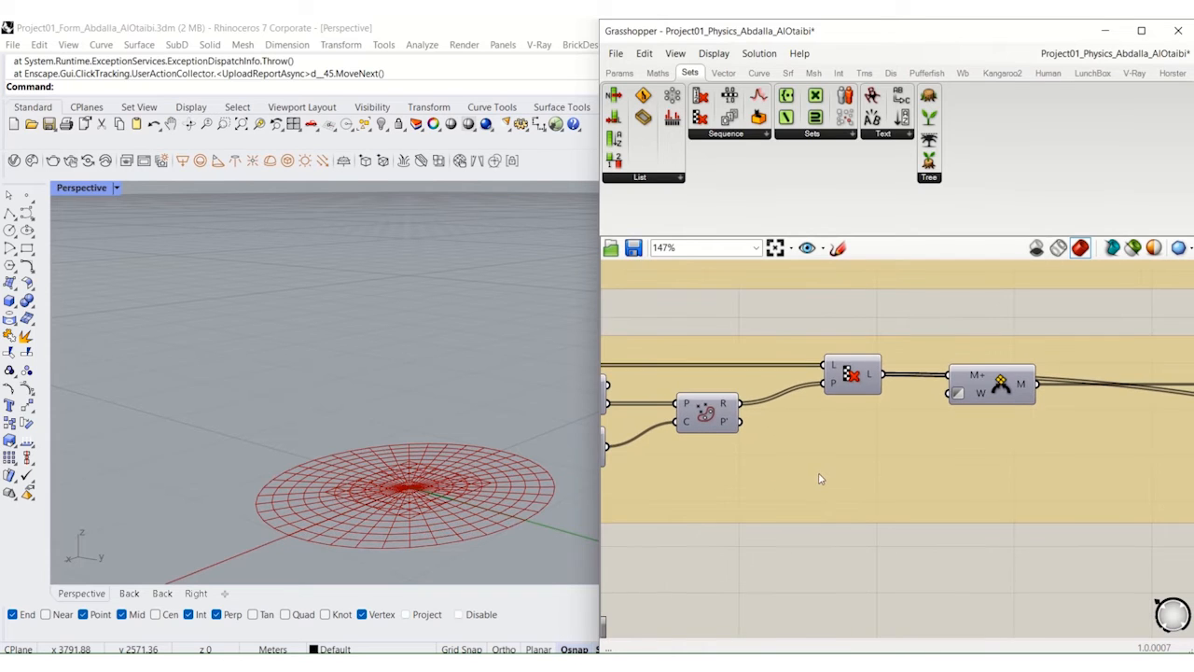
right_click_drag(956, 474, 877, 473)
right_click_drag(1070, 475, 780, 484)
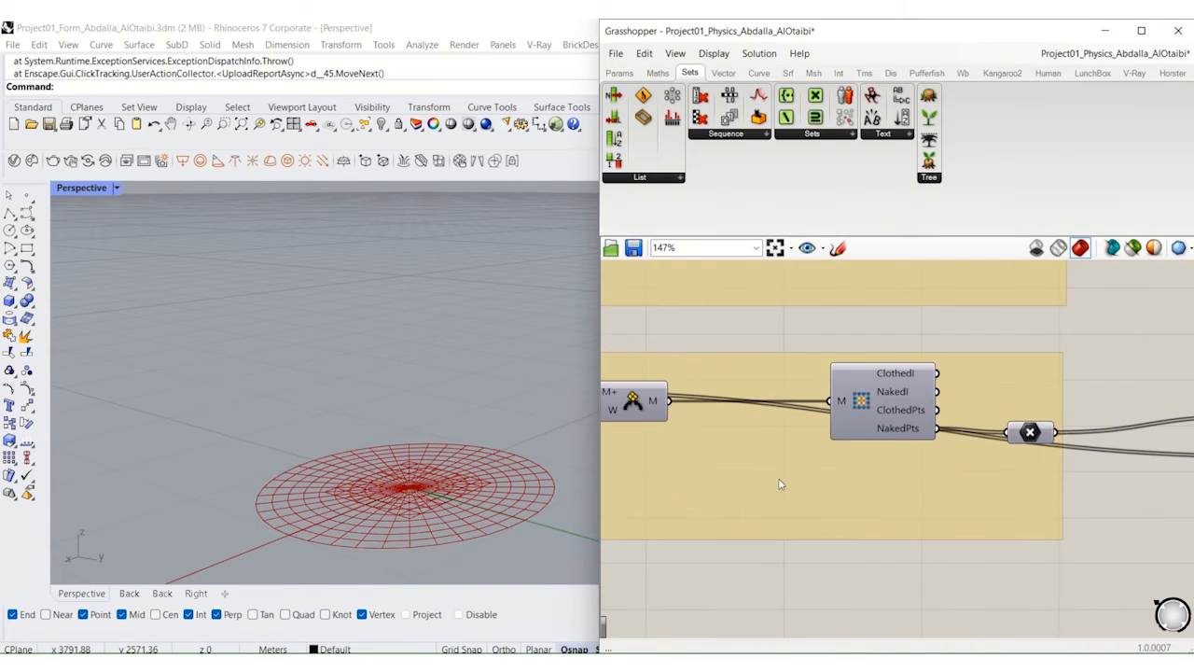
right_click_drag(1116, 504, 918, 500)
scroll(921, 501, "down", 3)
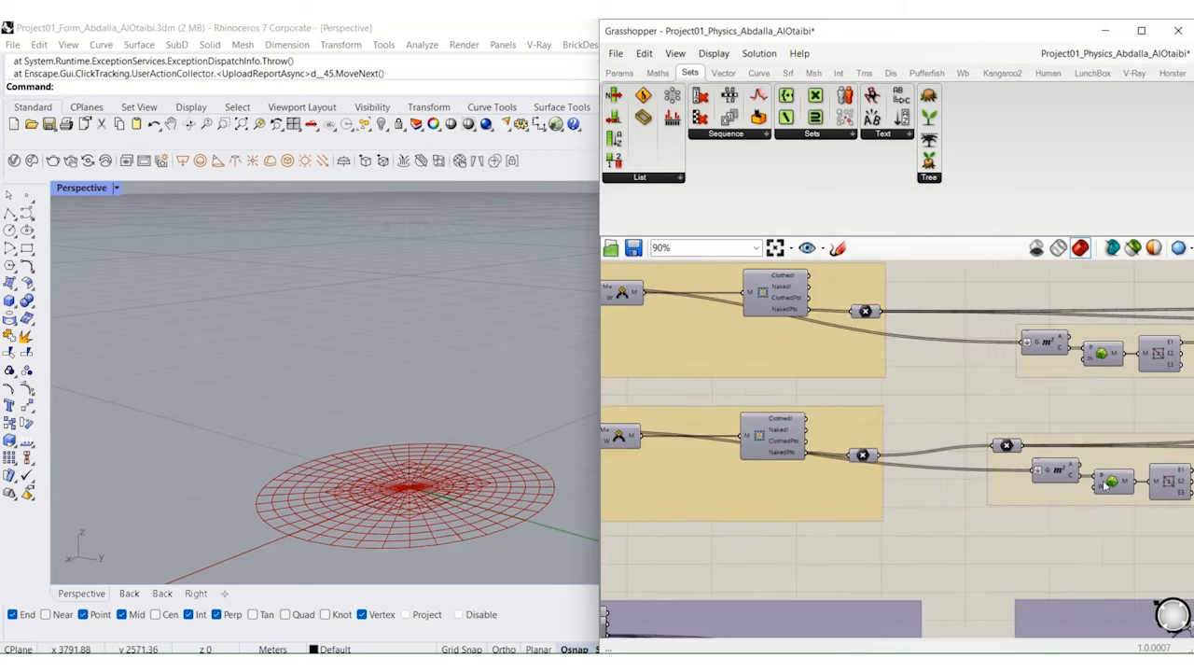
Step: Turn on the preview of the lowest Cull Pattern component in the orange group
right_click_drag(1123, 478, 973, 493)
scroll(1000, 474, "up", 4)
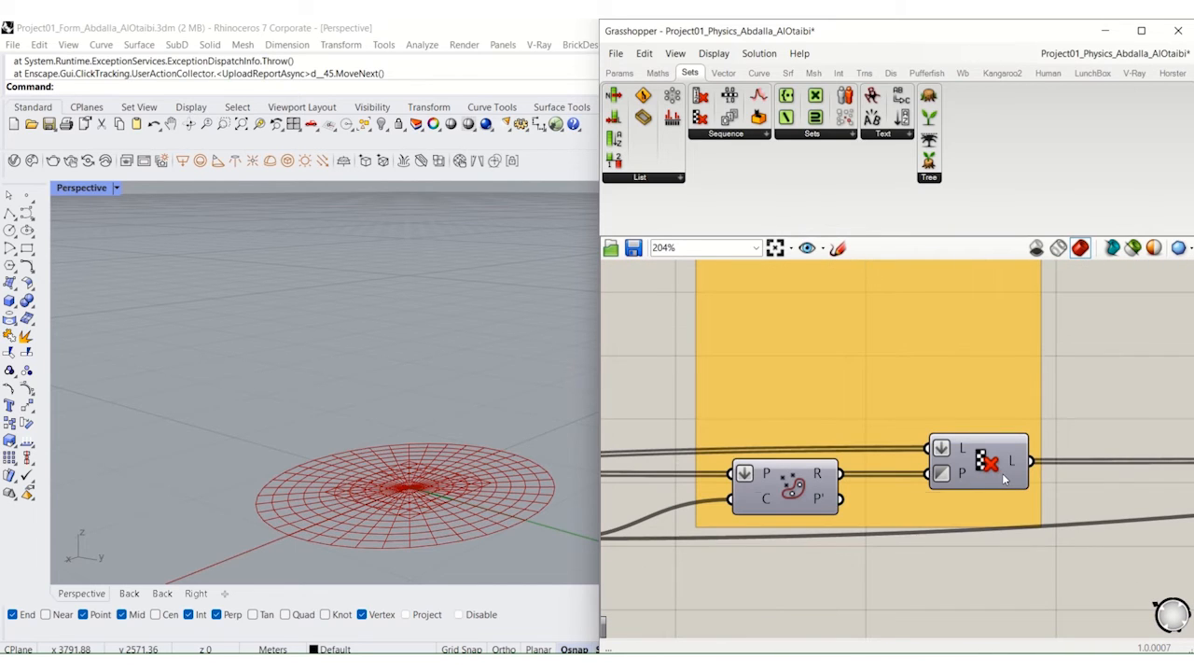
middle_click(996, 471)
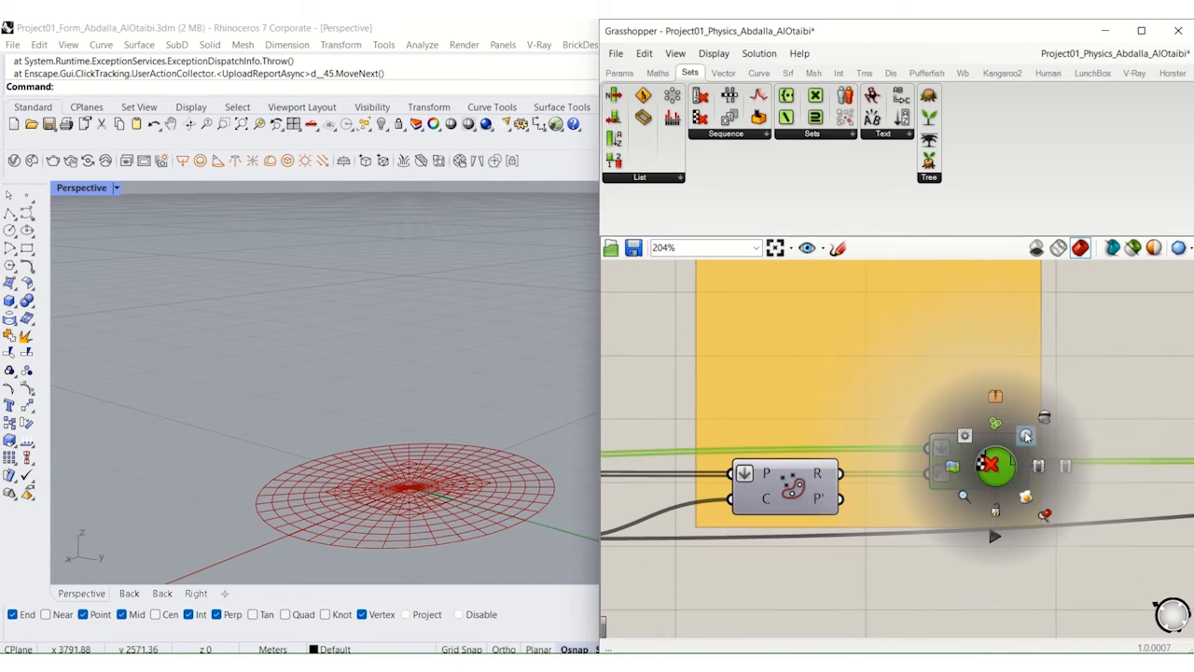
left_click(1026, 436)
Step: Turn on the preview of the second Cull Pattern component from the bottom of the orange group
scroll(987, 432, "down", 3)
right_click_drag(991, 396, 966, 534)
scroll(934, 430, "up", 2)
left_click(935, 431)
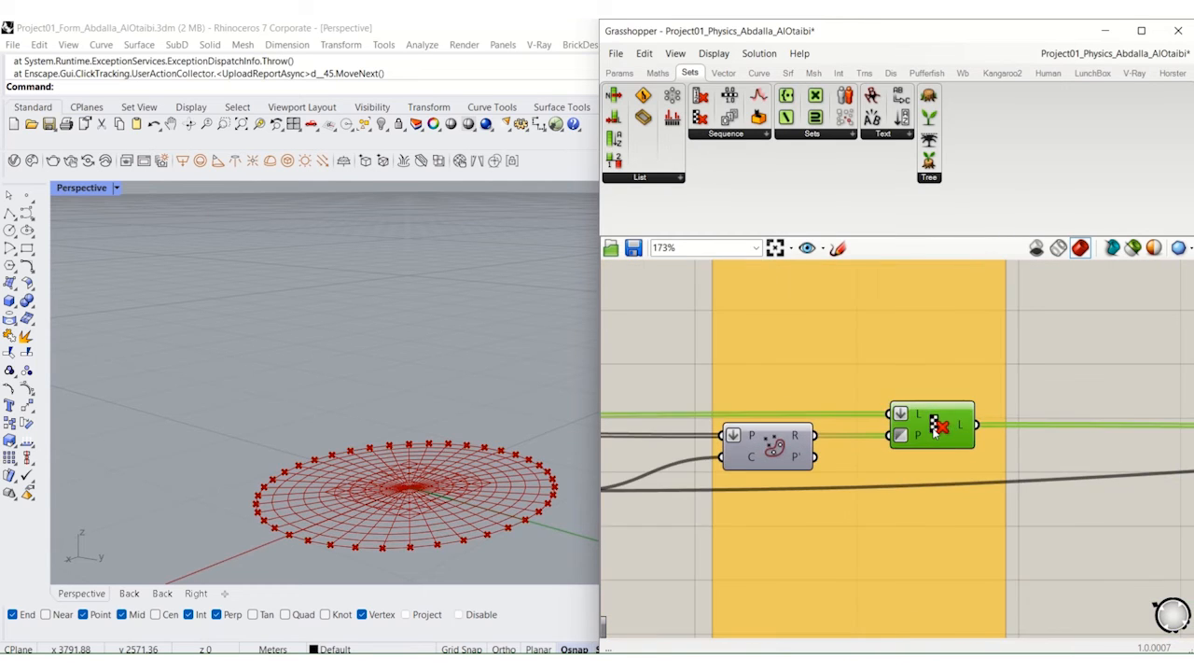
scroll(935, 431, "down", 1)
middle_click(934, 430)
left_click(964, 396)
Step: Turn on the preview of the third Cull Pattern component from the bottom of the orange group
right_click_drag(942, 351, 910, 532)
left_click(894, 329)
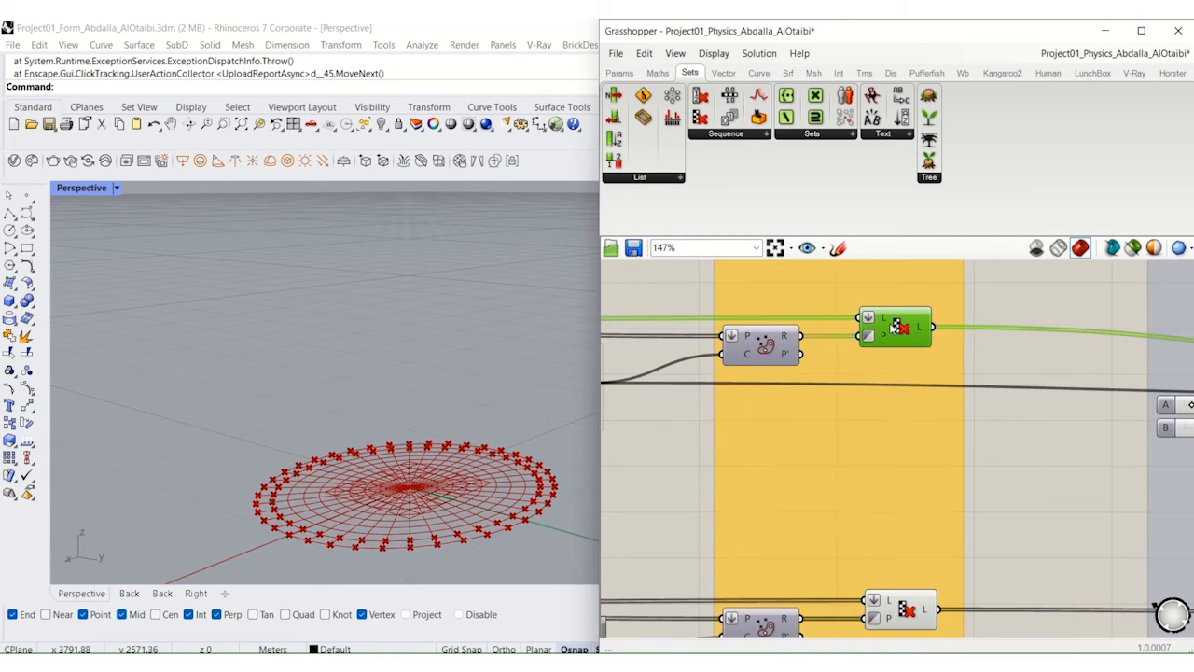
middle_click(893, 328)
left_click(920, 295)
Step: Examine the curve goals with their strength inputs, and the group holding the Show, edge length and pressure goals
scroll(843, 342, "down", 3)
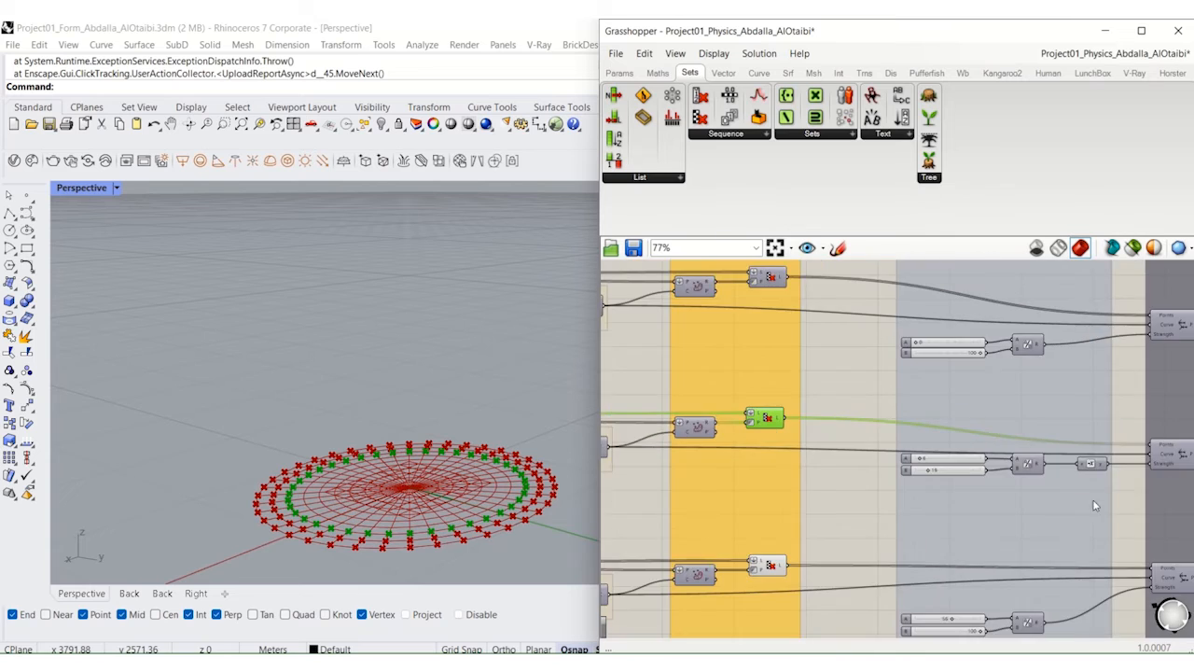
right_click_drag(1183, 478, 943, 471)
scroll(942, 473, "up", 5)
scroll(1026, 483, "up", 1)
right_click_drag(1031, 484, 1070, 519)
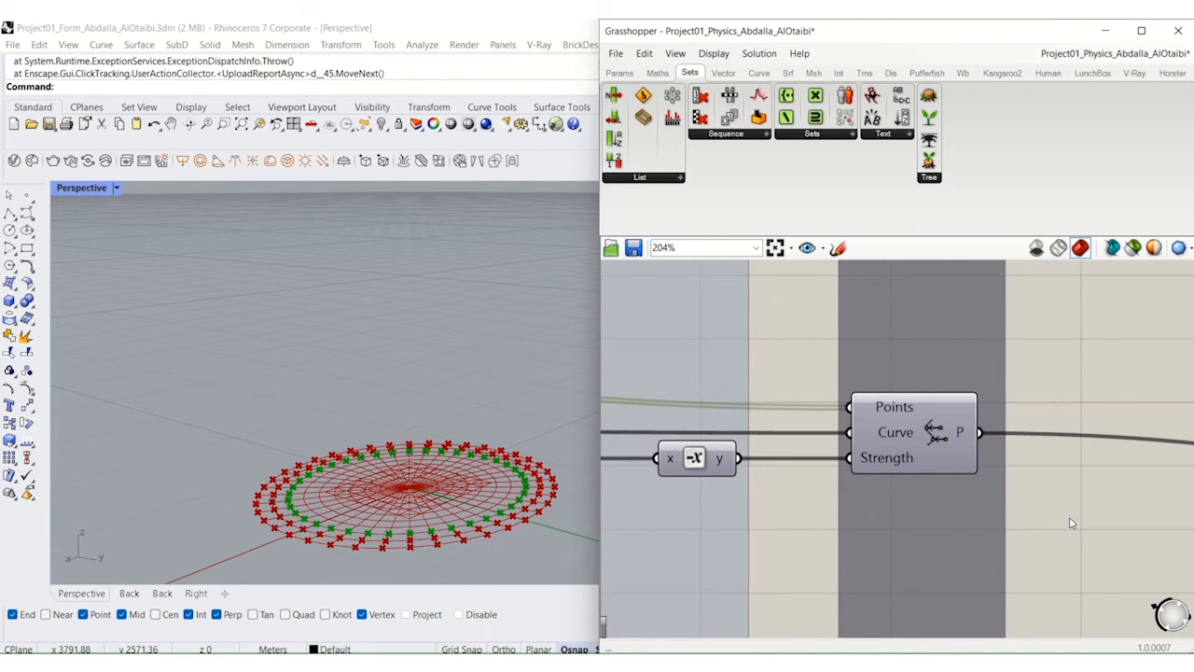
scroll(1071, 523, "down", 6)
right_click_drag(1066, 516, 1001, 343)
right_click_drag(1008, 539, 1001, 377)
scroll(1002, 377, "down", 2)
right_click_drag(809, 586, 934, 436)
scroll(738, 563, "up", 4)
right_click_drag(738, 563, 864, 437)
right_click_drag(815, 618, 907, 501)
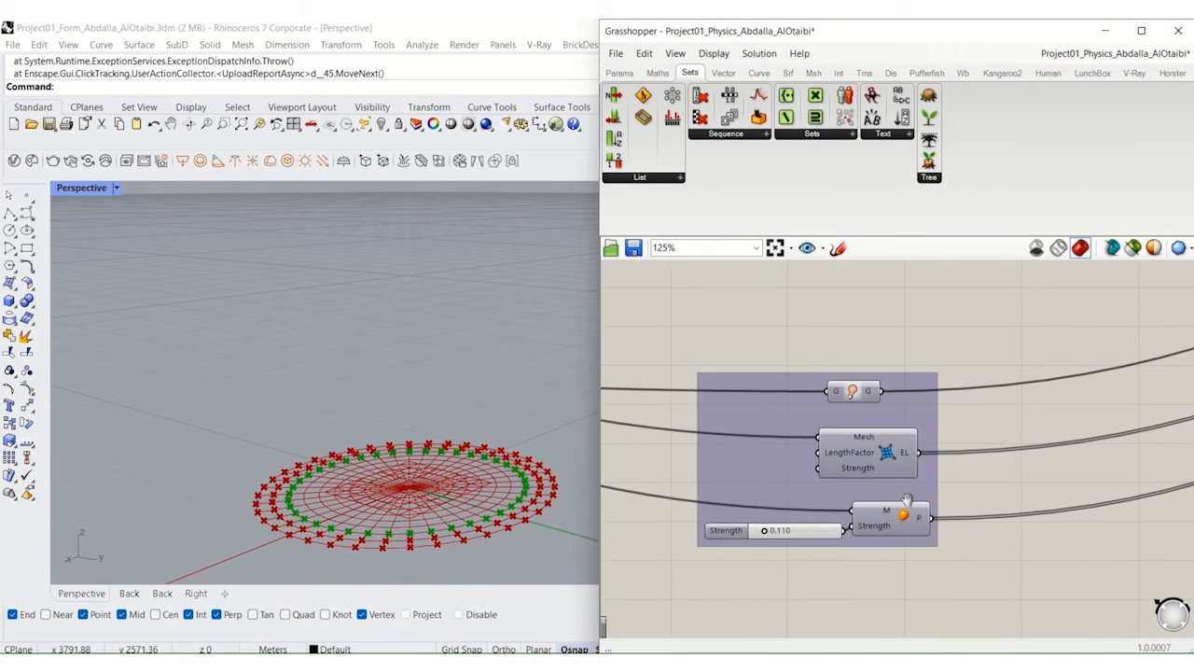
scroll(863, 578, "up", 3)
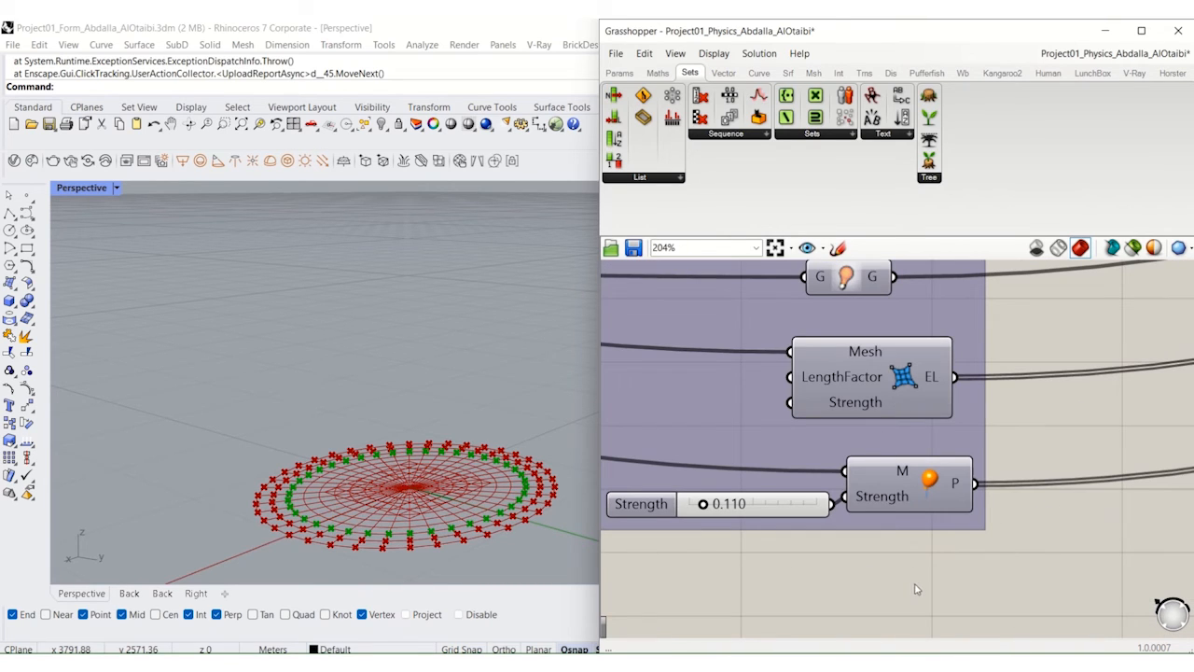
scroll(1009, 550, "down", 8)
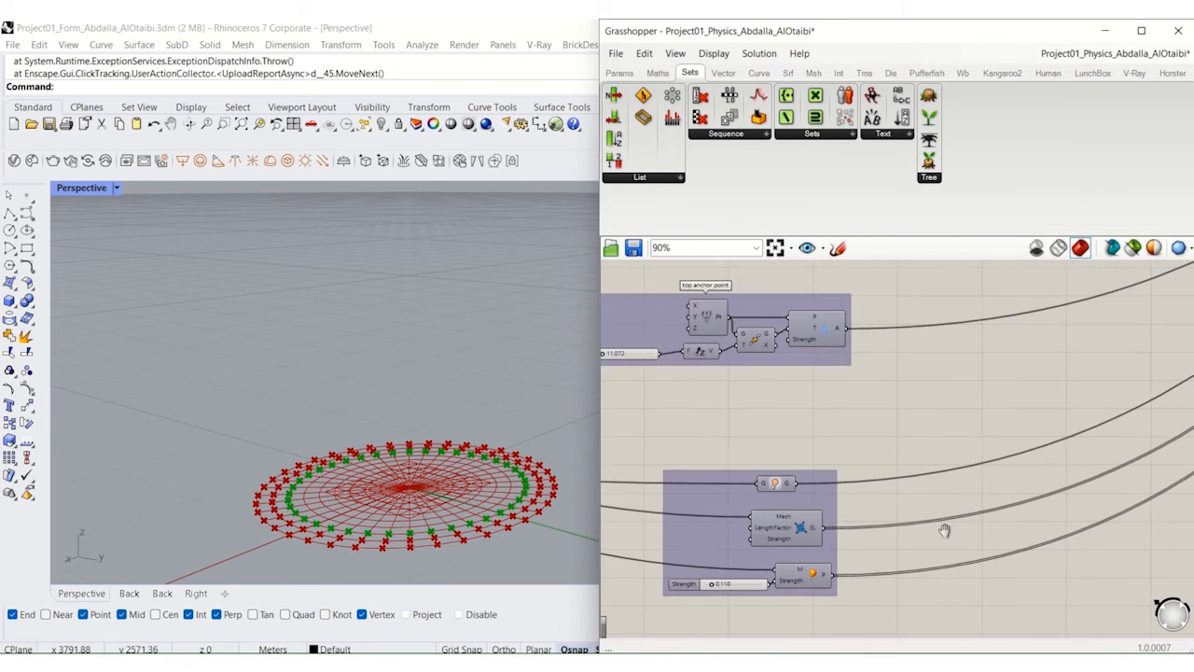
Step: Turn on the preview of the Kangaroo solver fed by the flattened Entwine component
right_click_drag(941, 499, 775, 545)
scroll(908, 455, "up", 8)
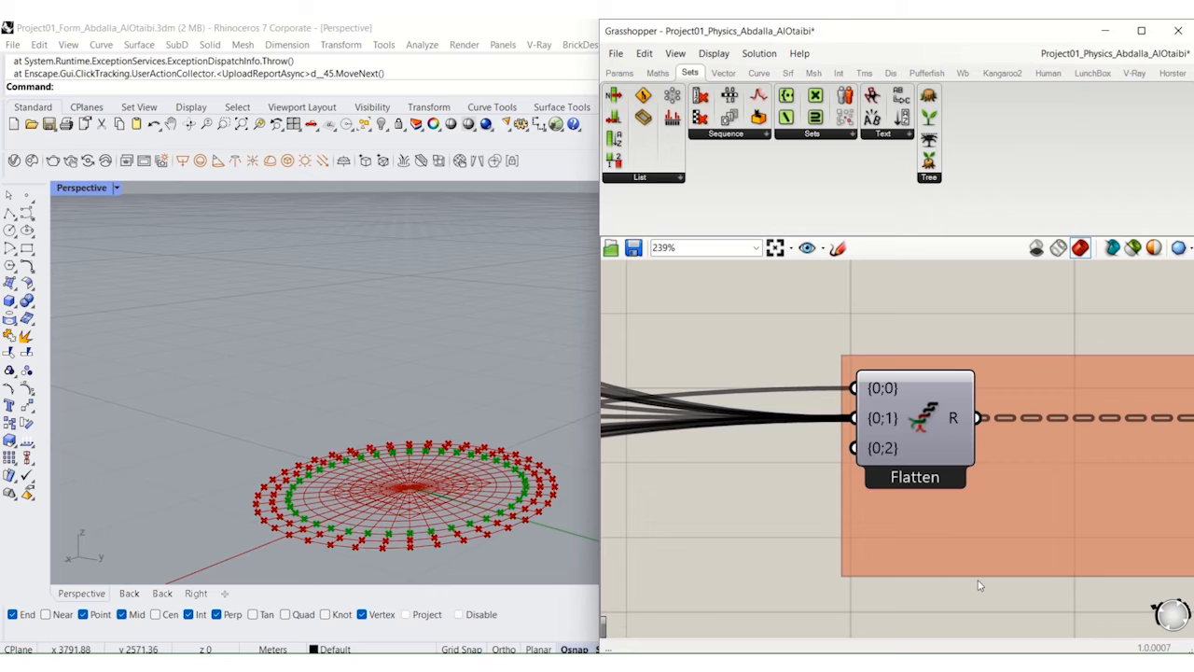
right_click_drag(972, 580, 890, 568)
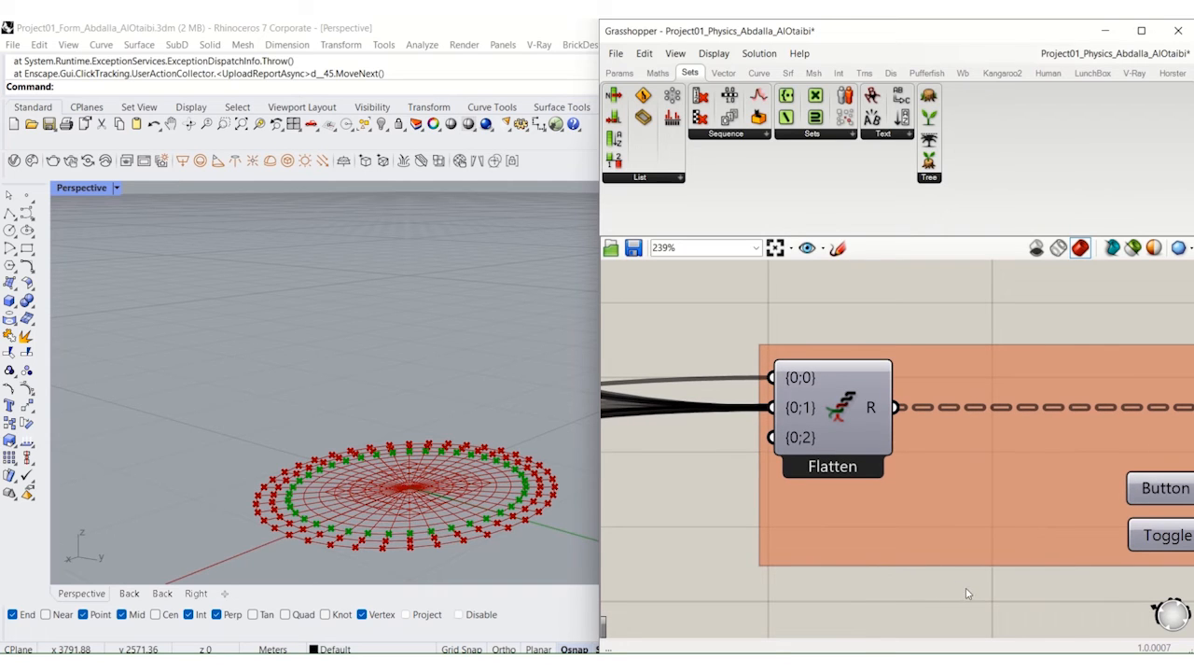
scroll(968, 594, "down", 2)
right_click_drag(967, 593, 731, 557)
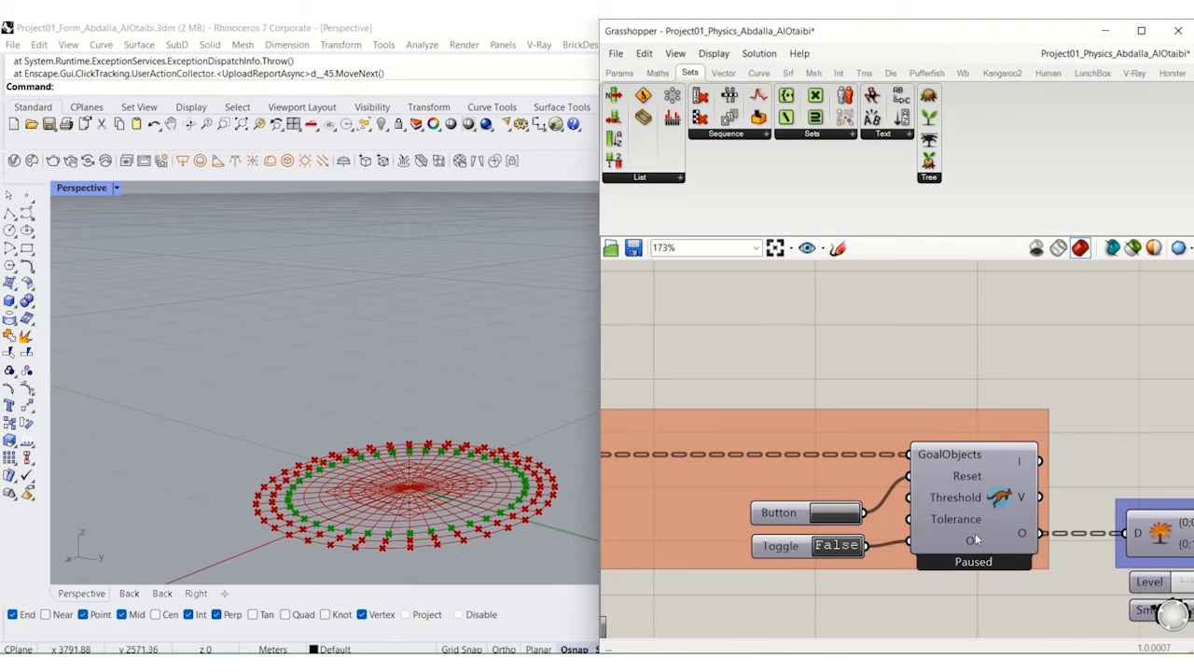
left_click(976, 510)
middle_click(980, 508)
left_click(1007, 478)
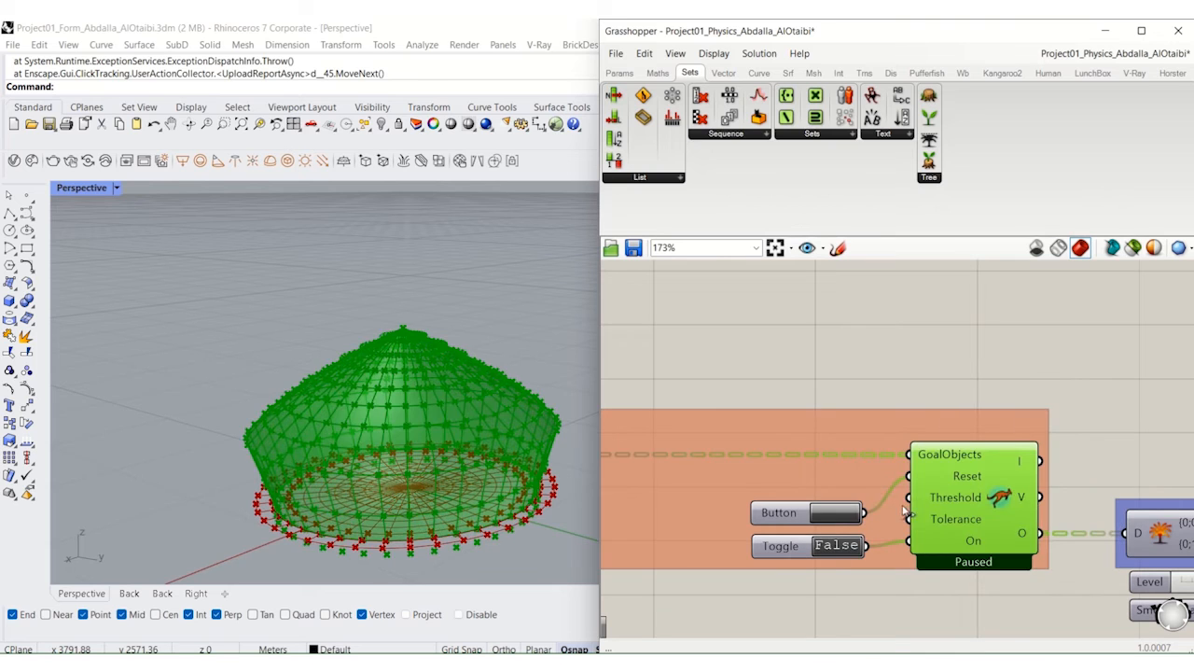
Step: Reset the Kangaroo solver and set its toggle to True to run the simulation
left_click(832, 514)
left_click(836, 546)
scroll(836, 552, "down", 2)
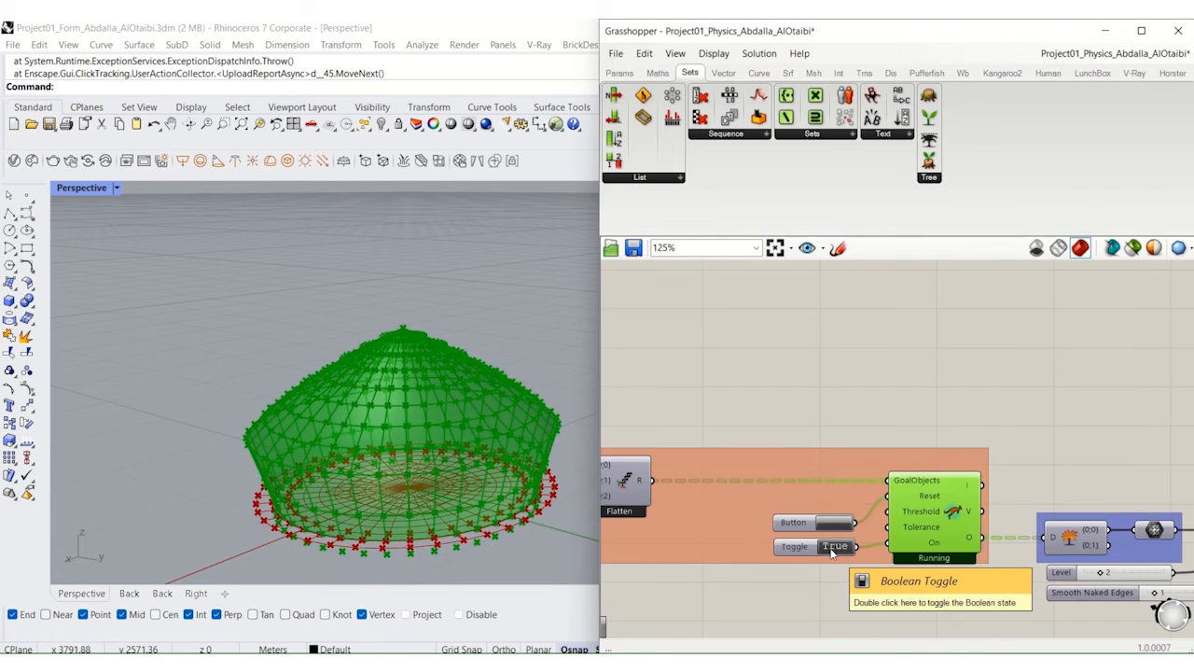
Step: Turn off the preview of the radial grid component in the Grid group
right_click_drag(836, 553, 1124, 444)
scroll(1123, 442, "down", 6)
right_click_drag(795, 527, 1029, 501)
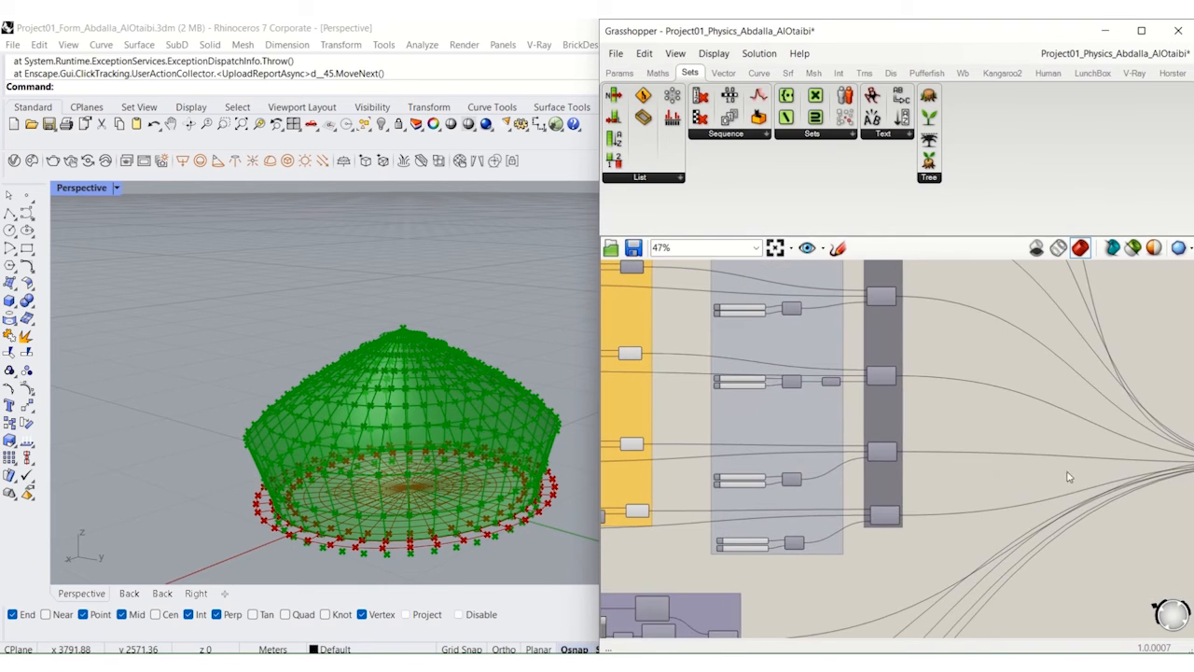
right_click_drag(1120, 413, 777, 496)
right_click_drag(854, 493, 1138, 486)
scroll(714, 473, "up", 4)
right_click_drag(717, 462, 919, 401)
scroll(877, 471, "down", 5)
right_click_drag(699, 506, 1048, 408)
right_click_drag(724, 449, 1093, 470)
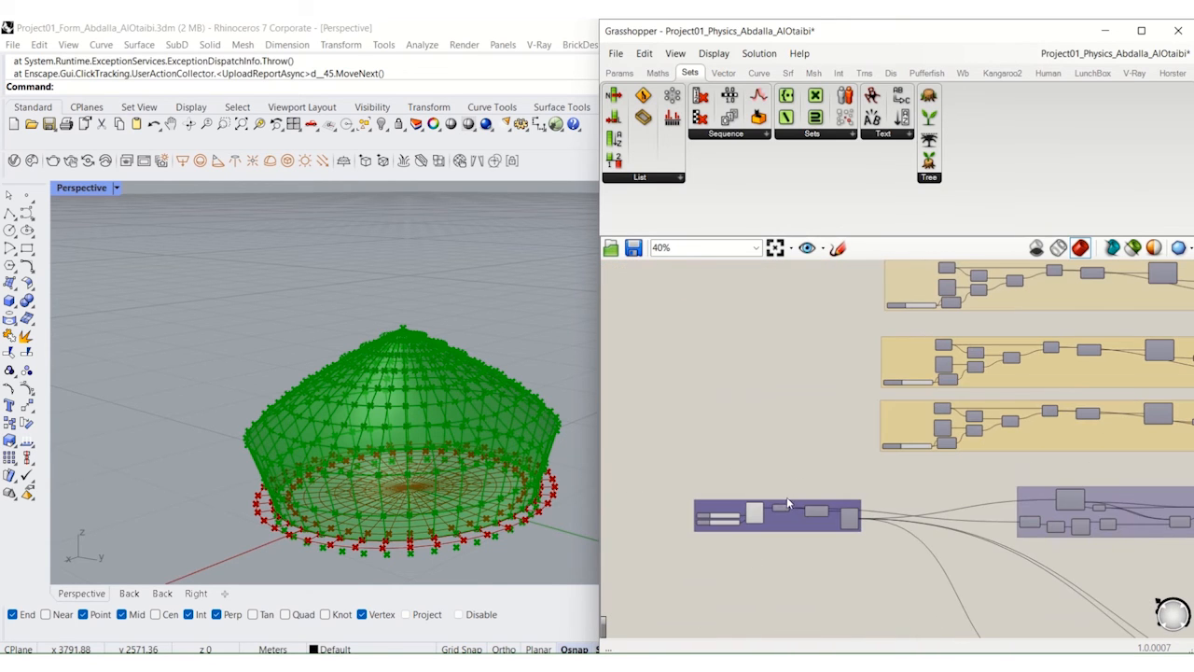
left_click(754, 516)
Step: Set slider A of the strength division just below the negated one to 0
scroll(843, 465, "up", 6)
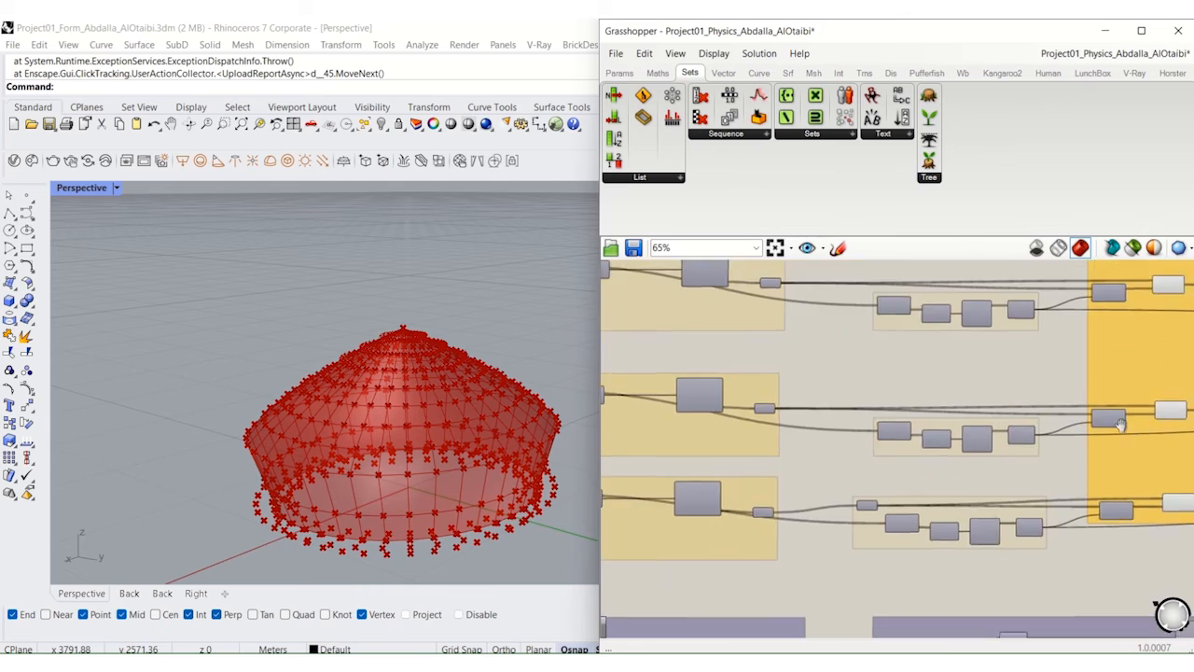
right_click_drag(1036, 509, 851, 459)
left_click_drag(896, 495, 834, 493)
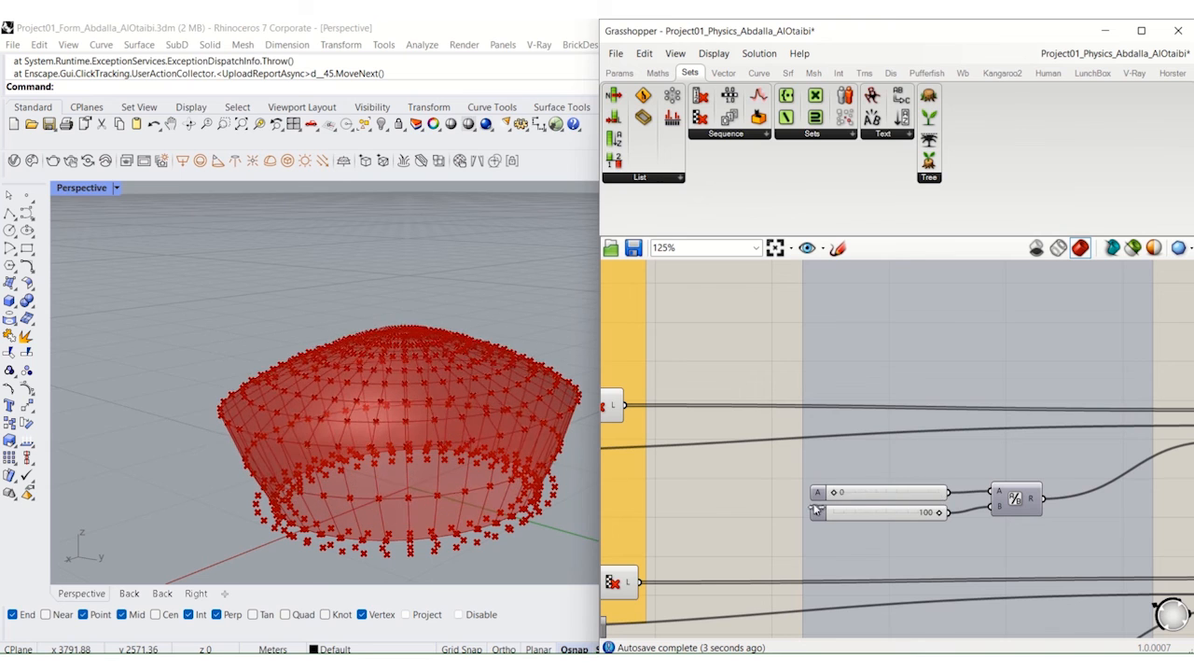
Step: Raise slider A of the negated strength division and reset the Kangaroo solver
scroll(839, 489, "down", 3)
right_click_drag(888, 357, 895, 414)
scroll(828, 338, "up", 4)
left_click_drag(869, 437, 895, 437)
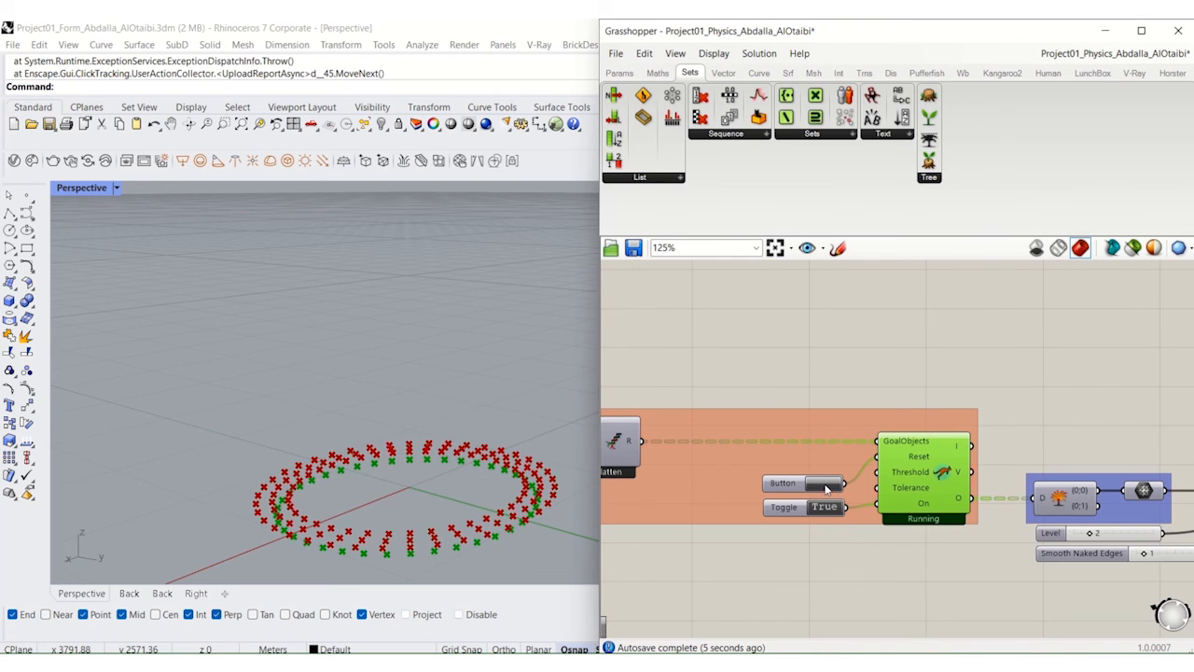
left_click(826, 484)
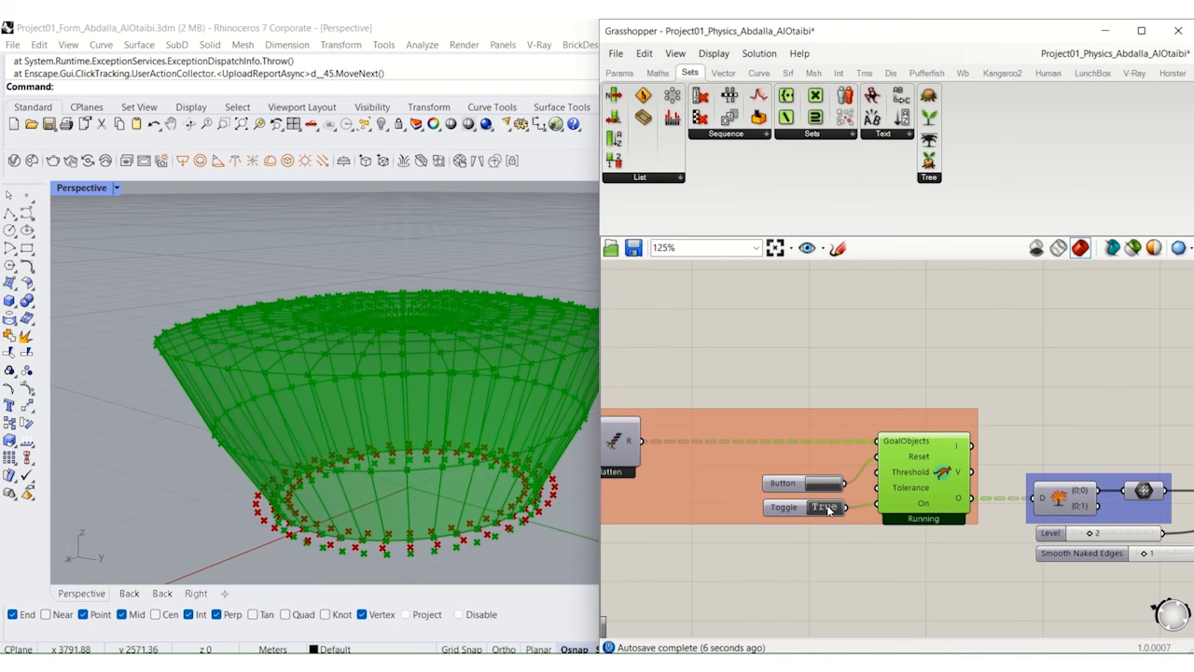